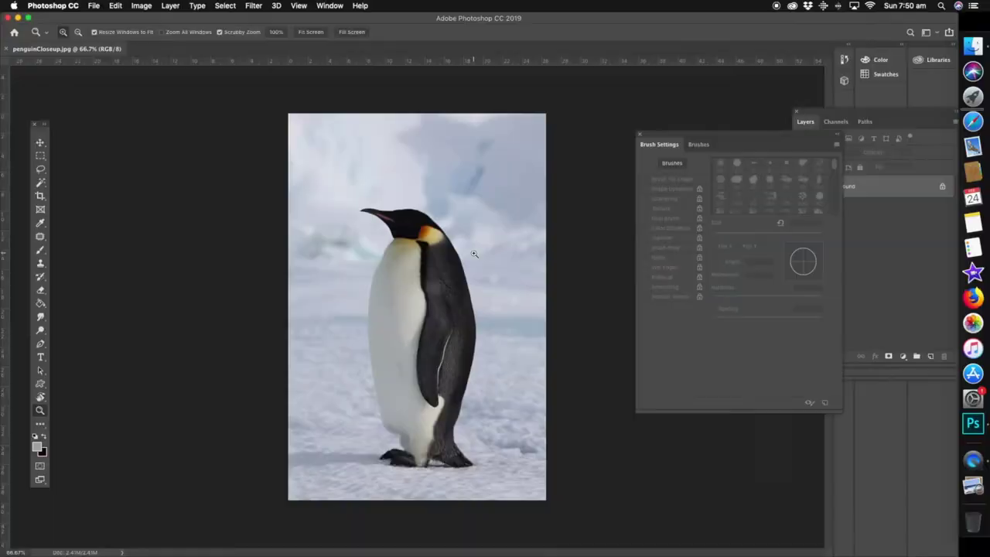
Show the penguin photo at 100% and bring the Layers panel to the front
{"action": "left_click", "coordinate": [447, 387]}
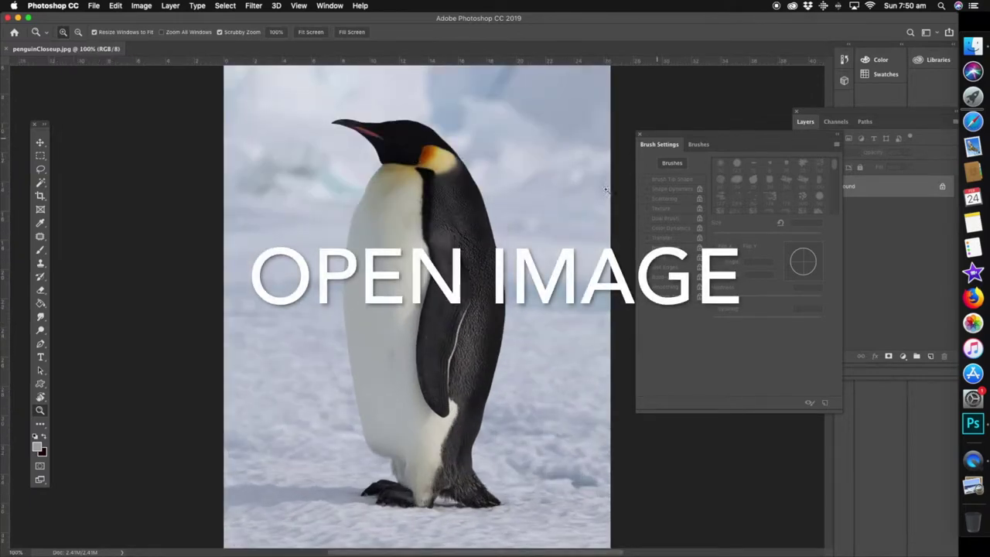
{"action": "left_click", "coordinate": [843, 188]}
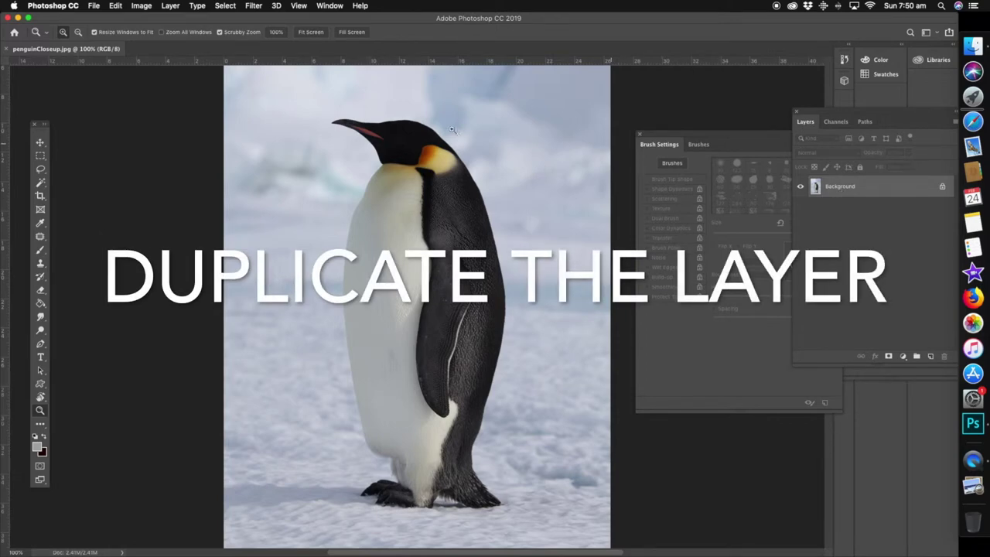
Duplicate the Background layer, hide Background copy, and select the original Background
{"action": "right_click", "coordinate": [845, 186]}
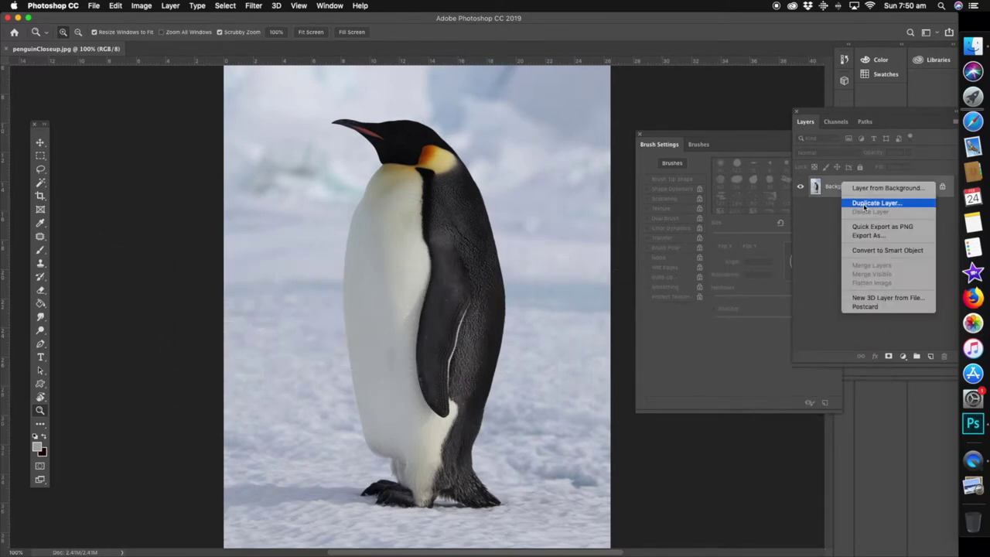
{"action": "left_click", "coordinate": [851, 202]}
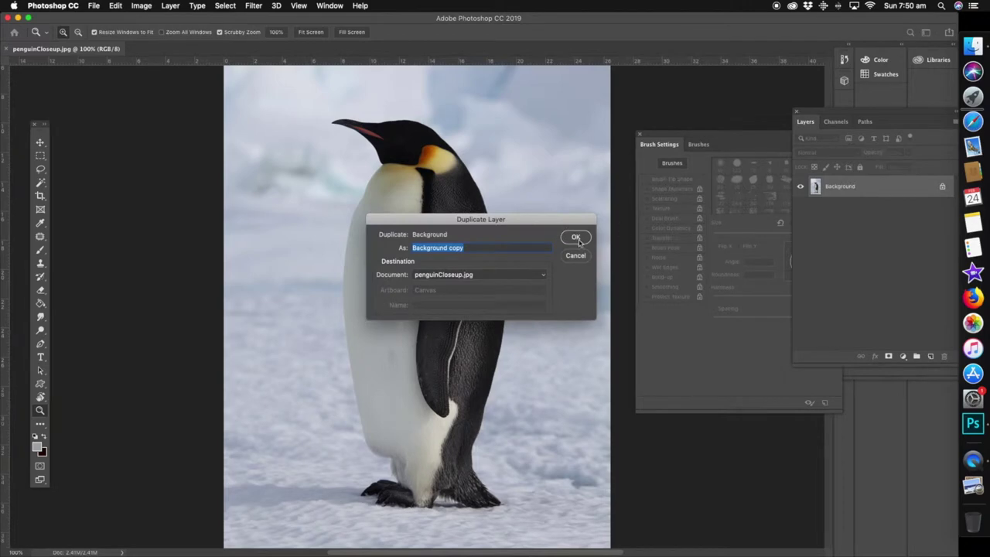
{"action": "left_click", "coordinate": [581, 240]}
{"action": "left_click", "coordinate": [800, 189]}
{"action": "left_click", "coordinate": [839, 202]}
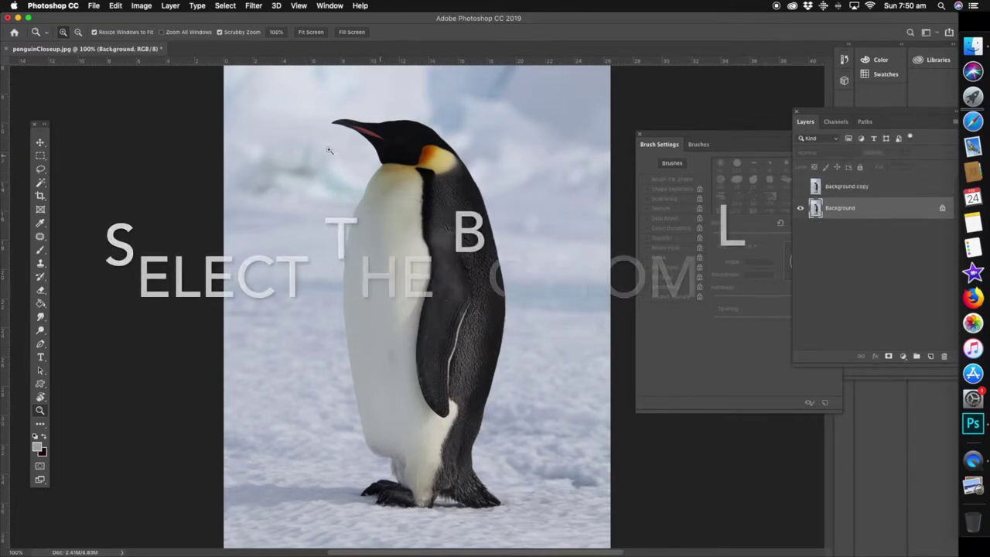
Lasso-select the snowy background to the right of the penguin's back
{"action": "left_click", "coordinate": [40, 171]}
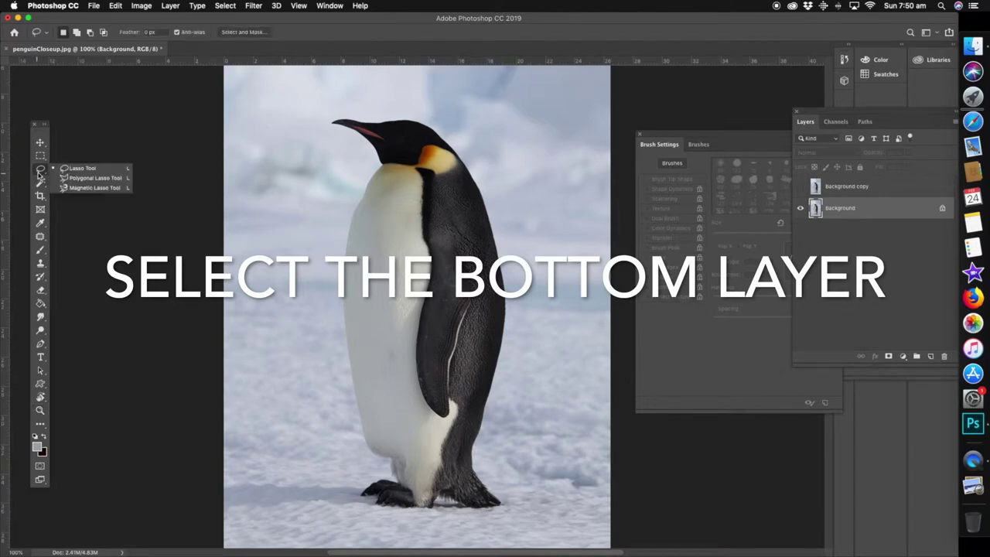
{"action": "left_click", "coordinate": [345, 125]}
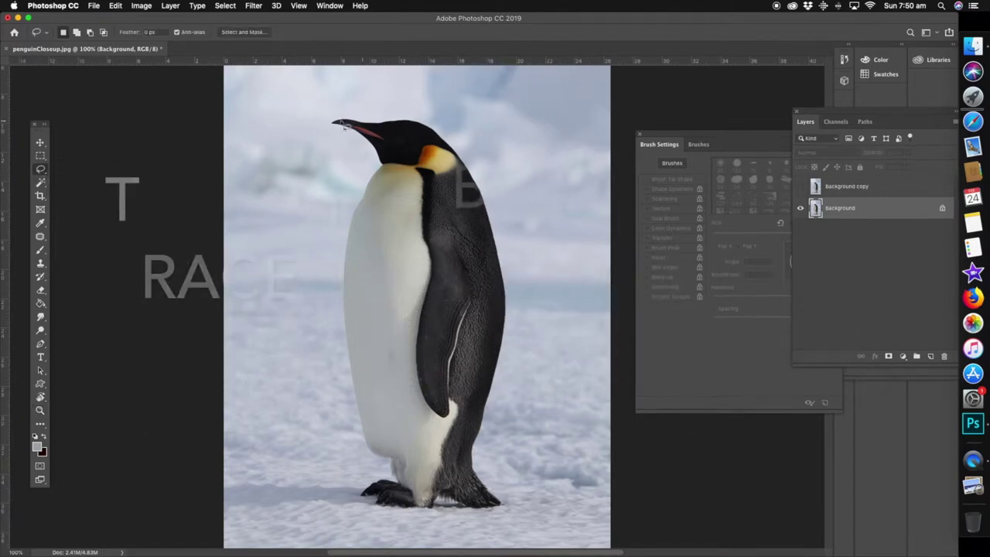
{"action": "left_click_drag", "start_coordinate": [468, 79], "coordinate": [436, 113]}
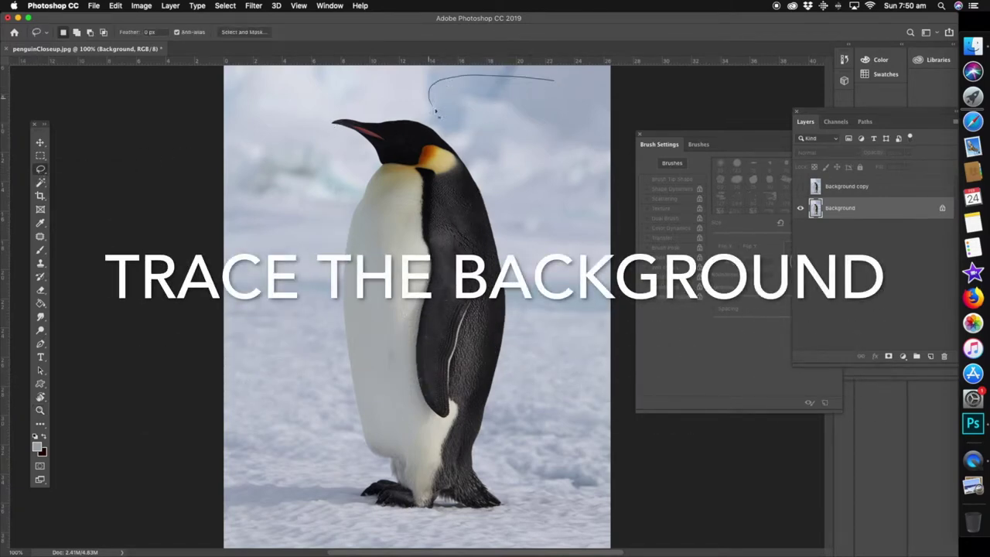
{"action": "mouse_move", "coordinate": [465, 150]}
{"action": "left_mouse_down"}
{"action": "mouse_move", "coordinate": [517, 263]}
{"action": "mouse_move", "coordinate": [509, 378]}
{"action": "left_mouse_up"}
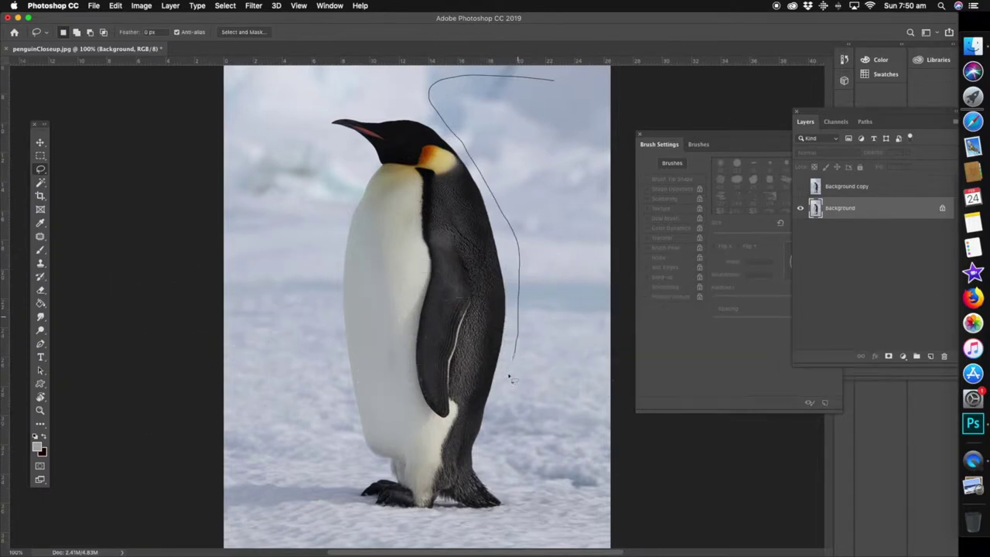
{"action": "mouse_move", "coordinate": [490, 446]}
{"action": "left_mouse_down"}
{"action": "mouse_move", "coordinate": [556, 489]}
{"action": "mouse_move", "coordinate": [612, 280]}
{"action": "mouse_move", "coordinate": [609, 93]}
{"action": "mouse_move", "coordinate": [488, 75]}
{"action": "mouse_move", "coordinate": [502, 74]}
{"action": "left_mouse_up"}
Copy and paste the selected snow onto a new Layer 1
{"action": "left_click", "coordinate": [115, 5]}
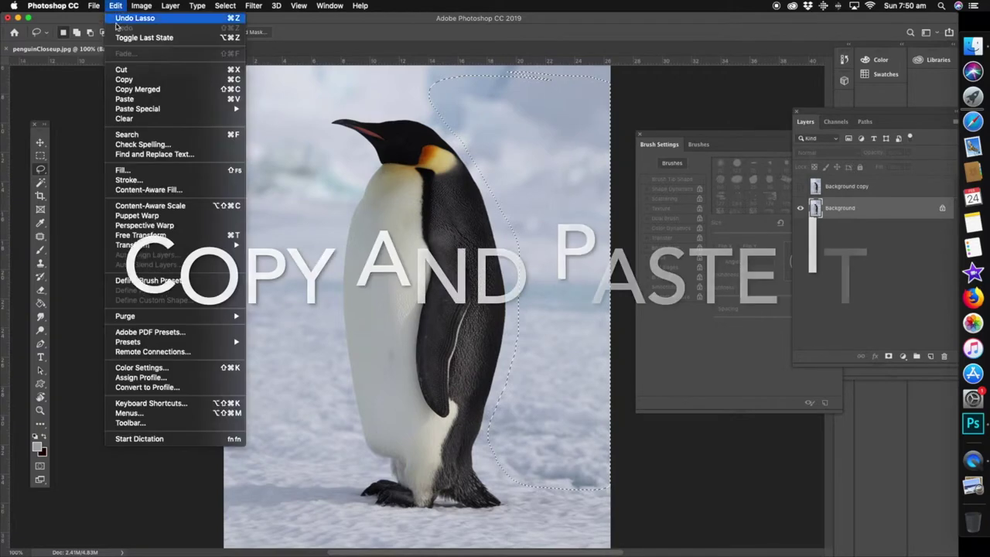
{"action": "left_click", "coordinate": [128, 87]}
{"action": "left_click", "coordinate": [115, 5]}
{"action": "left_click", "coordinate": [126, 99]}
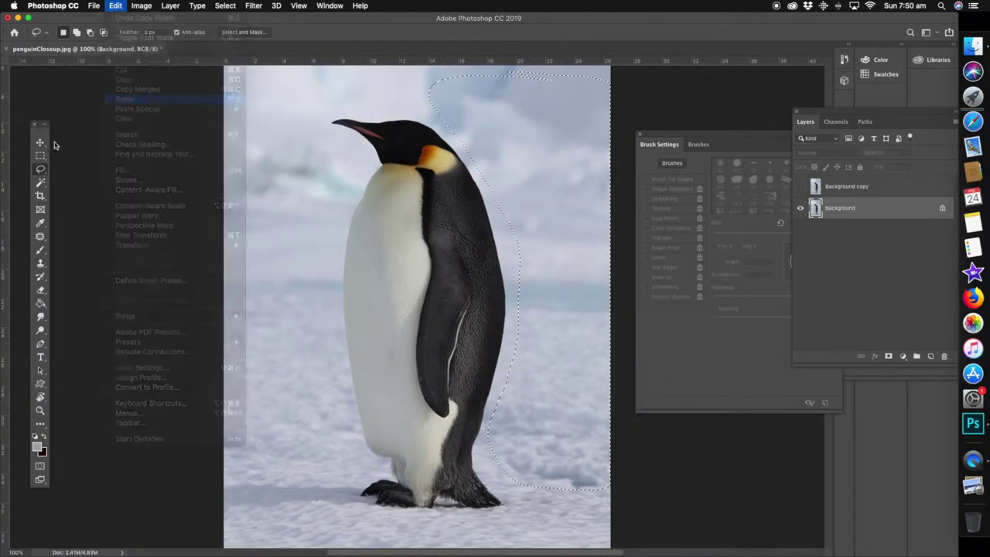
{"action": "left_click", "coordinate": [40, 144]}
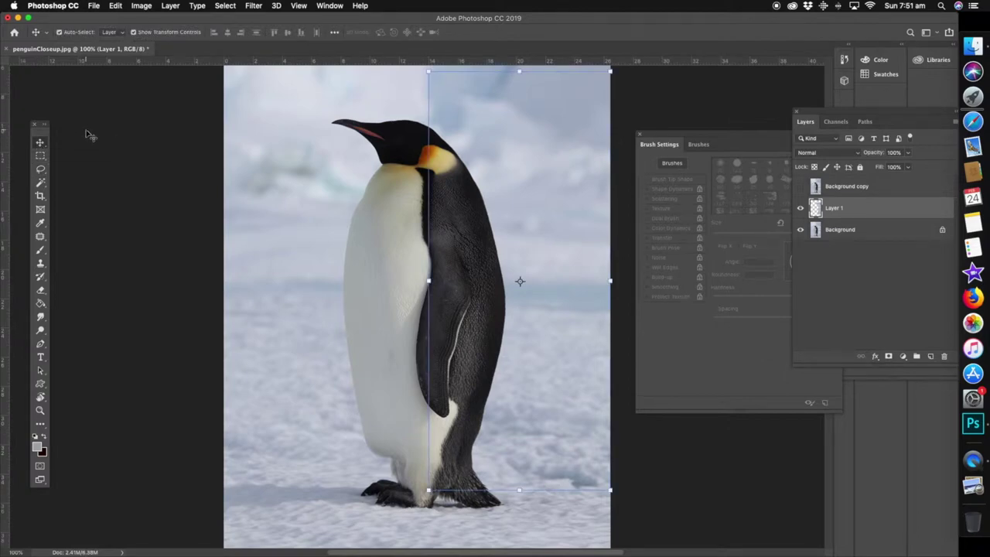
Stretch Layer 1's snow leftward and up until only the penguin's feet show
{"action": "mouse_move", "coordinate": [524, 227]}
{"action": "left_mouse_down"}
{"action": "mouse_move", "coordinate": [394, 256]}
{"action": "mouse_move", "coordinate": [419, 255]}
{"action": "left_mouse_up"}
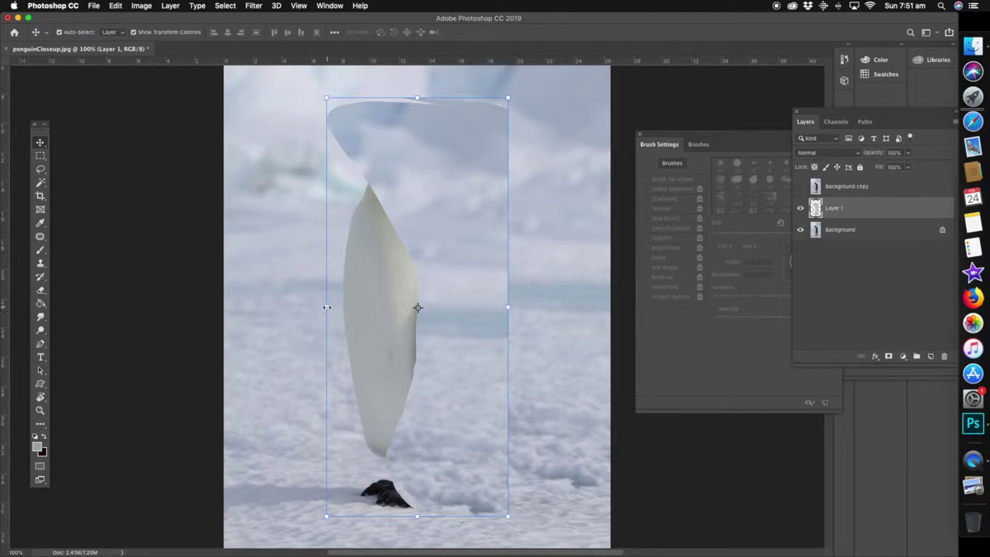
{"action": "left_click_drag", "start_coordinate": [325, 307], "coordinate": [187, 310]}
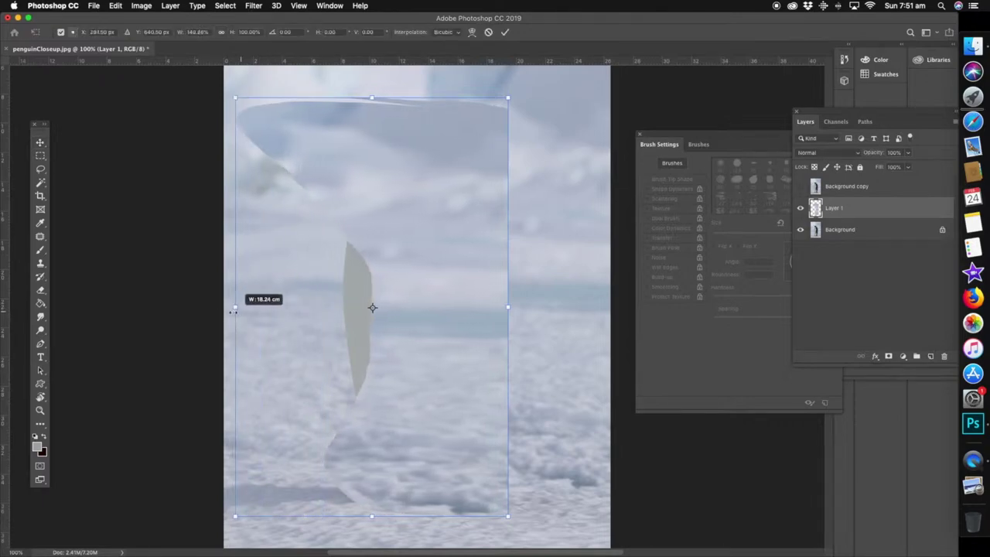
{"action": "left_click_drag", "start_coordinate": [186, 309], "coordinate": [148, 310]}
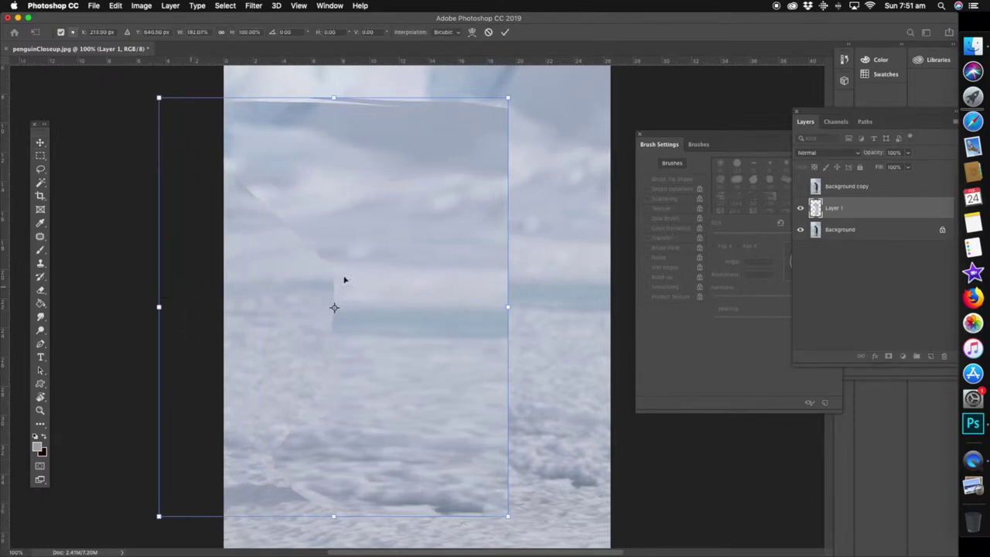
{"action": "left_click_drag", "start_coordinate": [424, 289], "coordinate": [426, 258]}
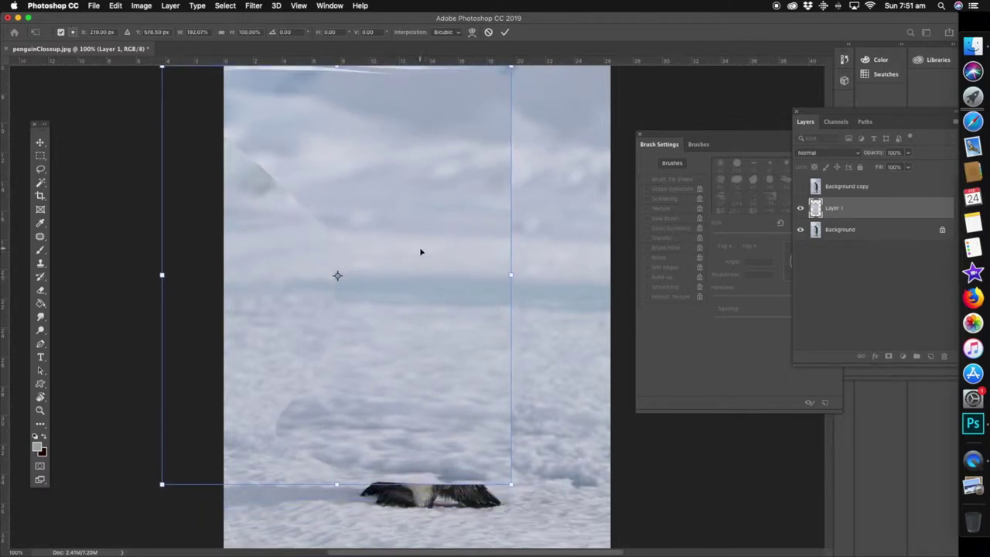
{"action": "left_click", "coordinate": [41, 171]}
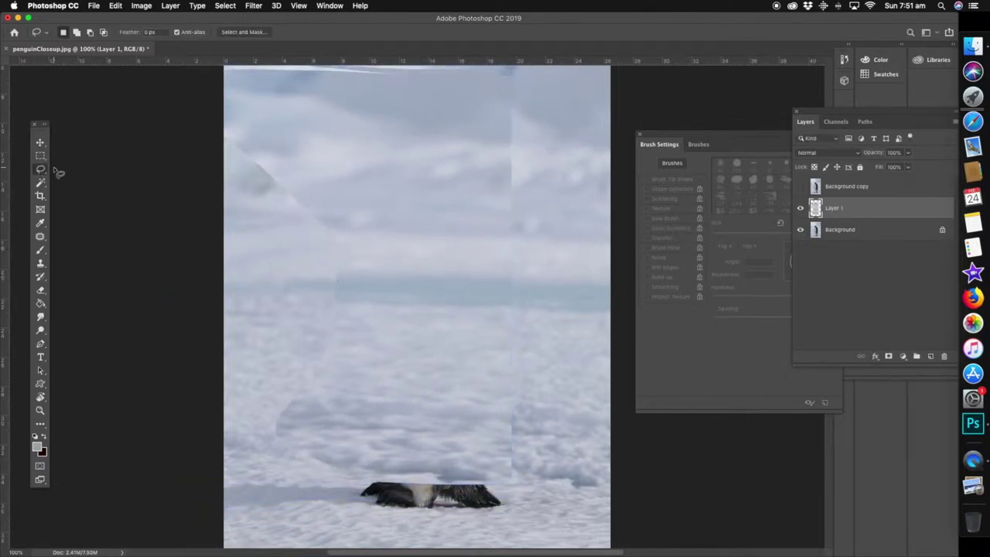
Show and select Background copy, then zoom to 300% on the penguin's head and neck
{"action": "left_click", "coordinate": [849, 188]}
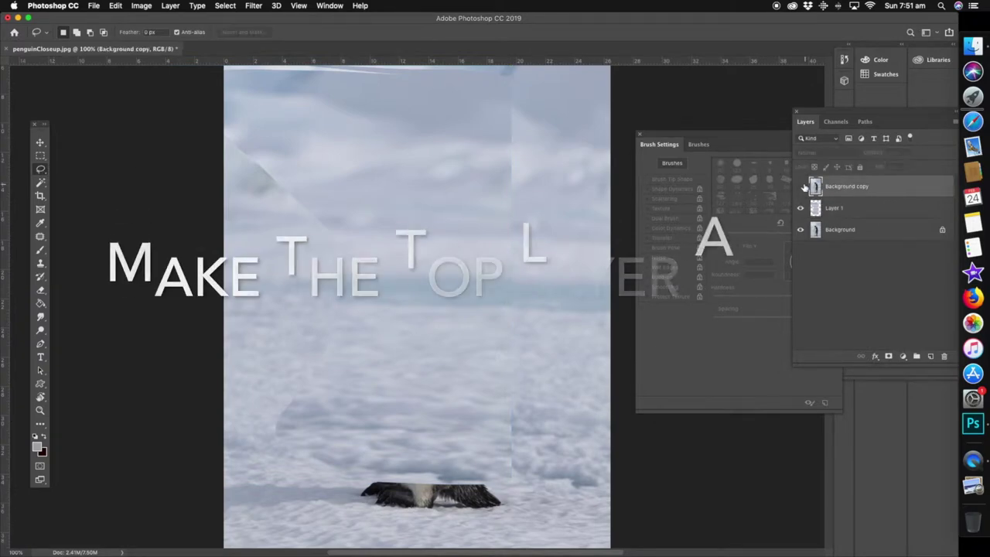
{"action": "left_click", "coordinate": [802, 187]}
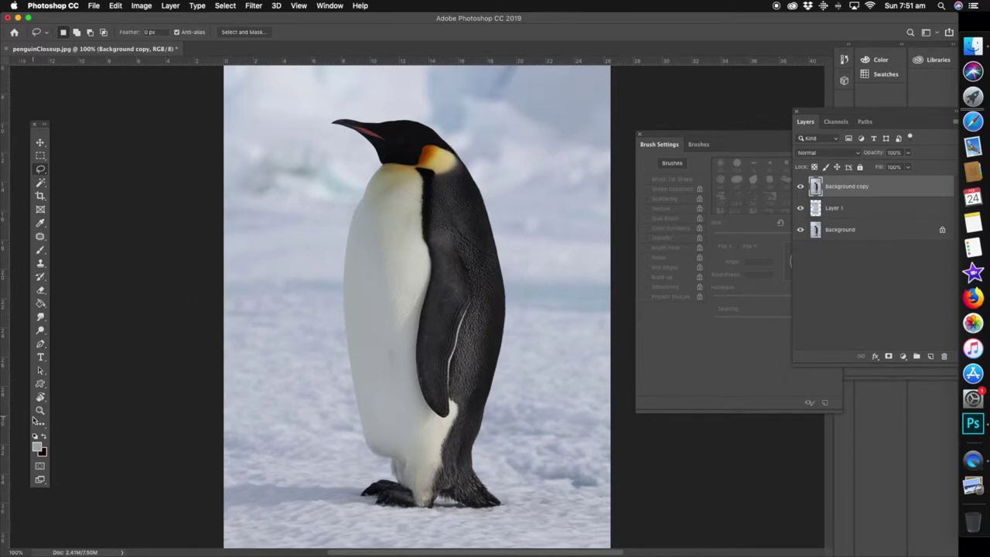
{"action": "left_click", "coordinate": [40, 410]}
{"action": "left_click", "coordinate": [440, 170]}
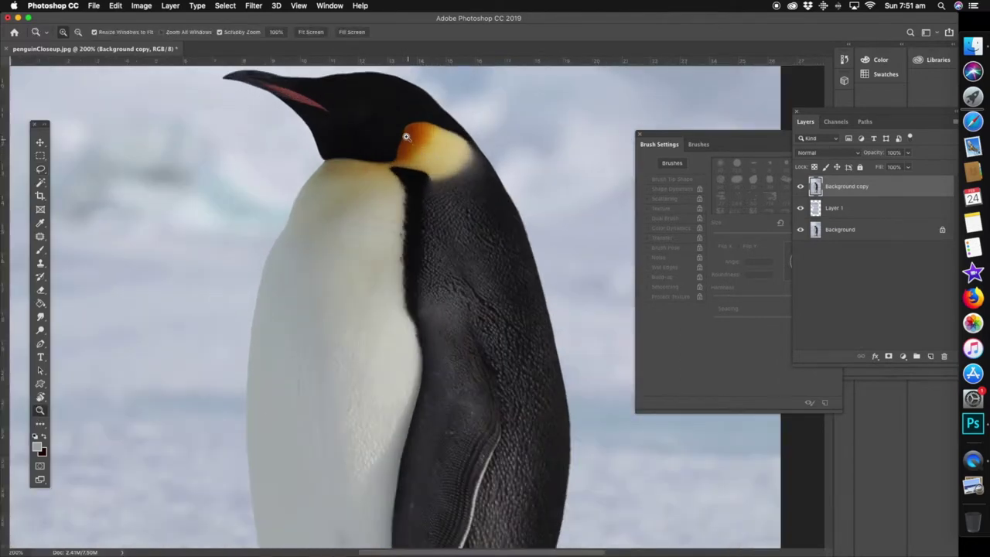
{"action": "left_click", "coordinate": [407, 139]}
{"action": "left_click_drag", "start_coordinate": [315, 166], "coordinate": [298, 212]}
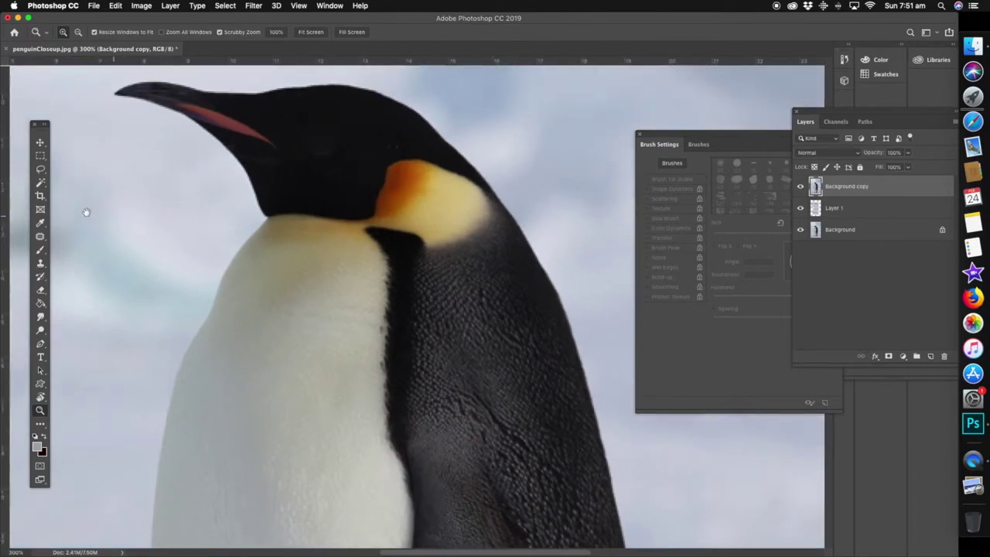
{"action": "left_click", "coordinate": [38, 171]}
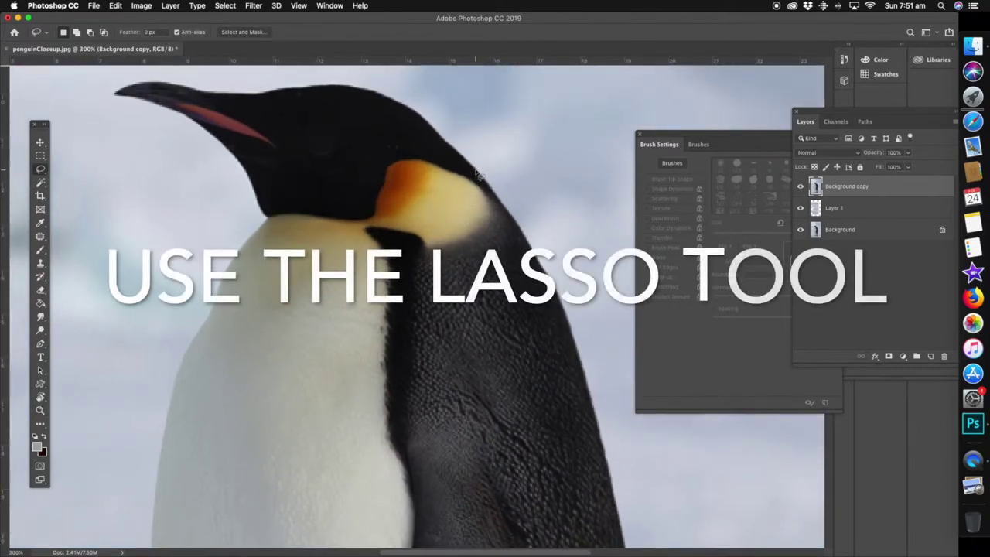
Lasso a curved band across the penguin's neck and cut it from Background copy
{"action": "left_click_drag", "start_coordinate": [428, 216], "coordinate": [244, 270]}
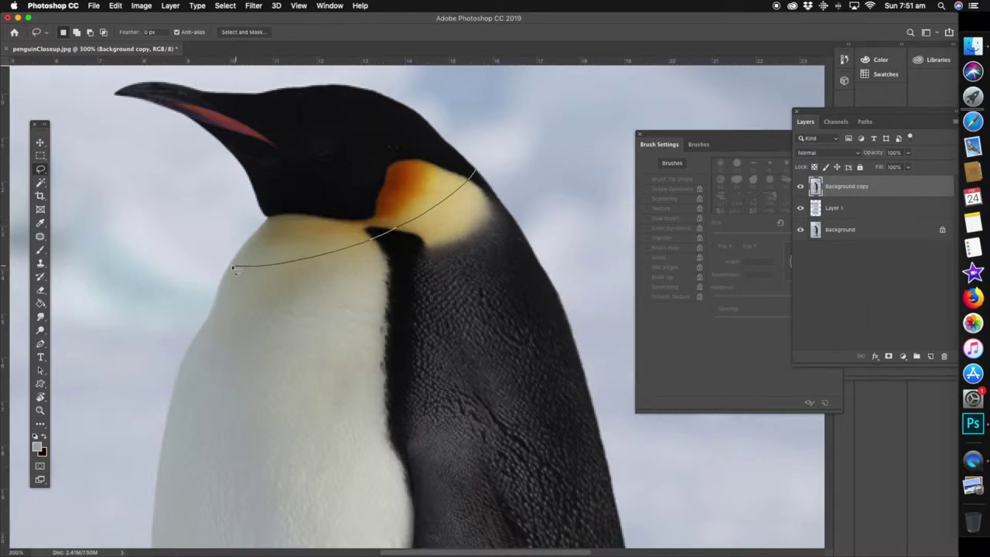
{"action": "left_click_drag", "start_coordinate": [229, 268], "coordinate": [210, 314]}
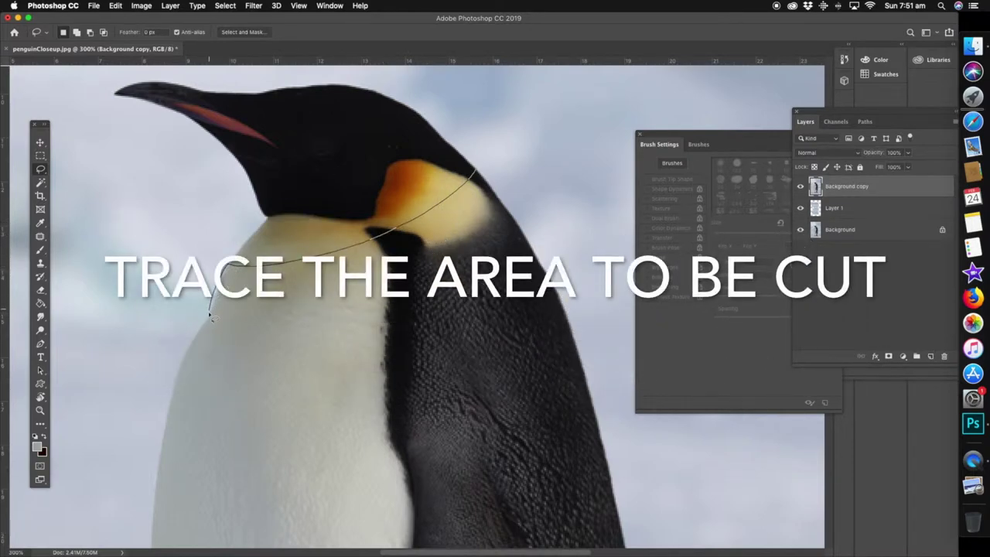
{"action": "mouse_move", "coordinate": [343, 320]}
{"action": "left_mouse_down"}
{"action": "mouse_move", "coordinate": [418, 302]}
{"action": "mouse_move", "coordinate": [514, 229]}
{"action": "left_mouse_up"}
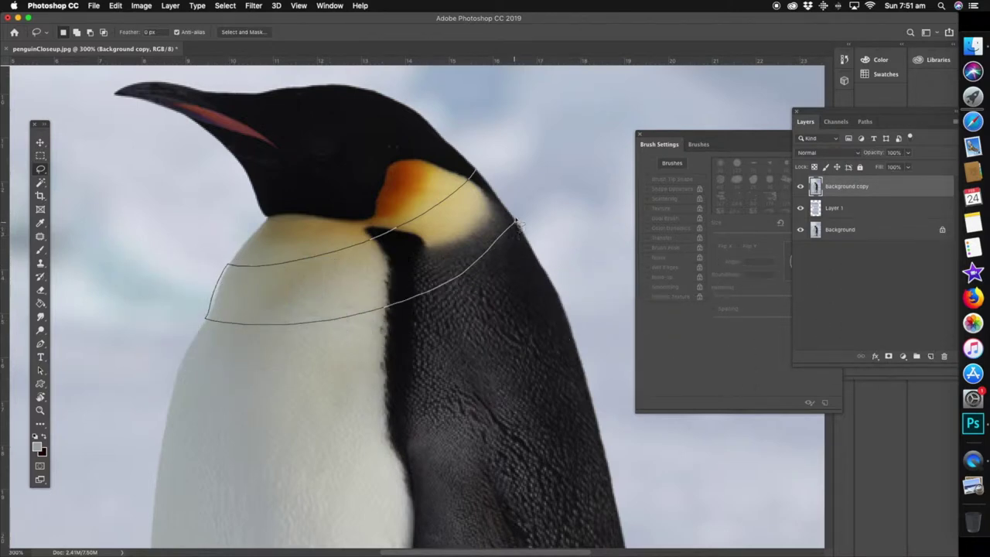
{"action": "left_click_drag", "start_coordinate": [485, 177], "coordinate": [476, 171]}
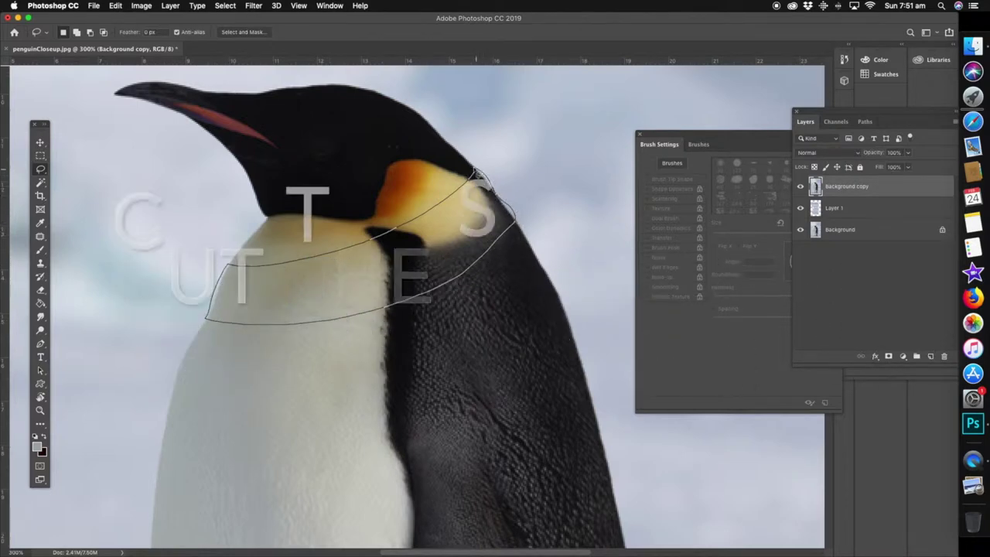
{"action": "left_click", "coordinate": [116, 5]}
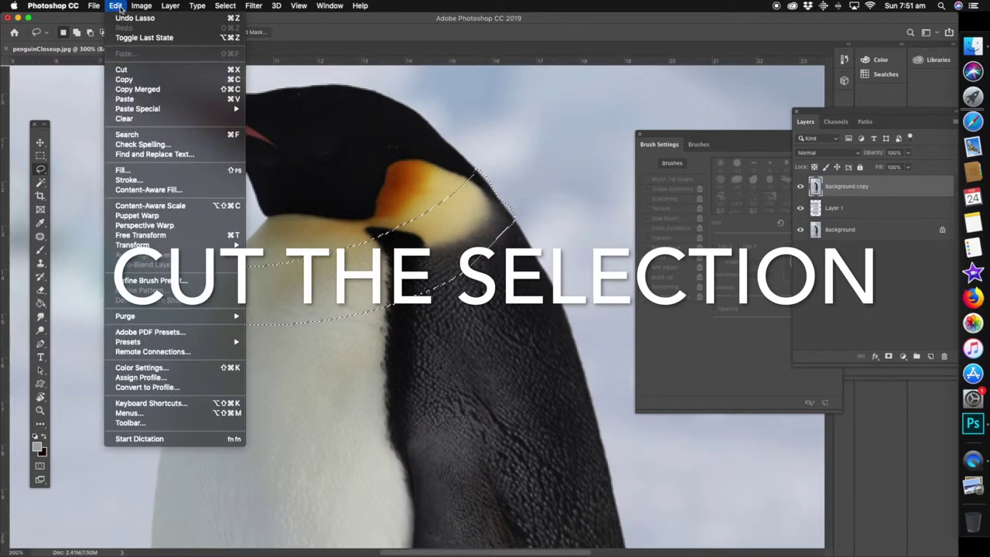
{"action": "left_click", "coordinate": [118, 69]}
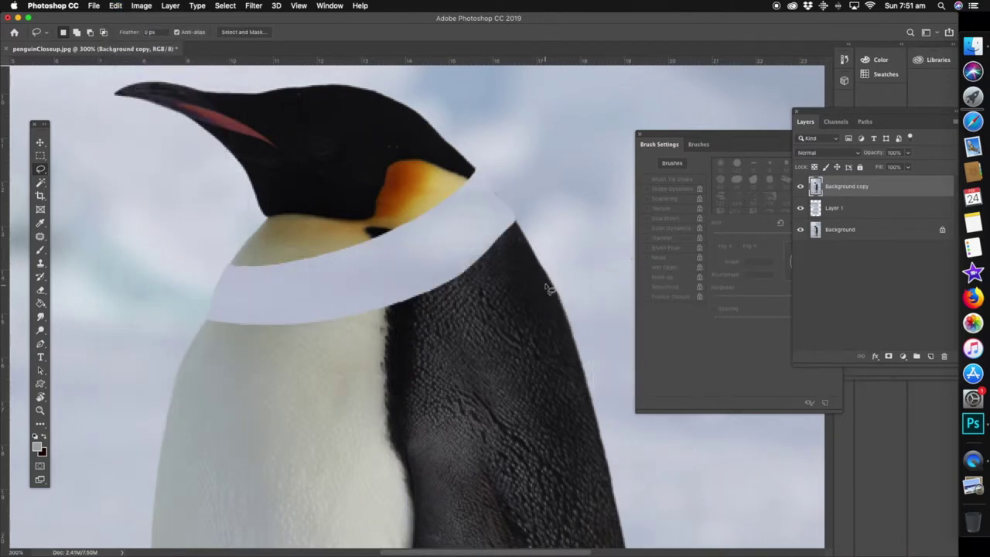
{"action": "left_click", "coordinate": [556, 291]}
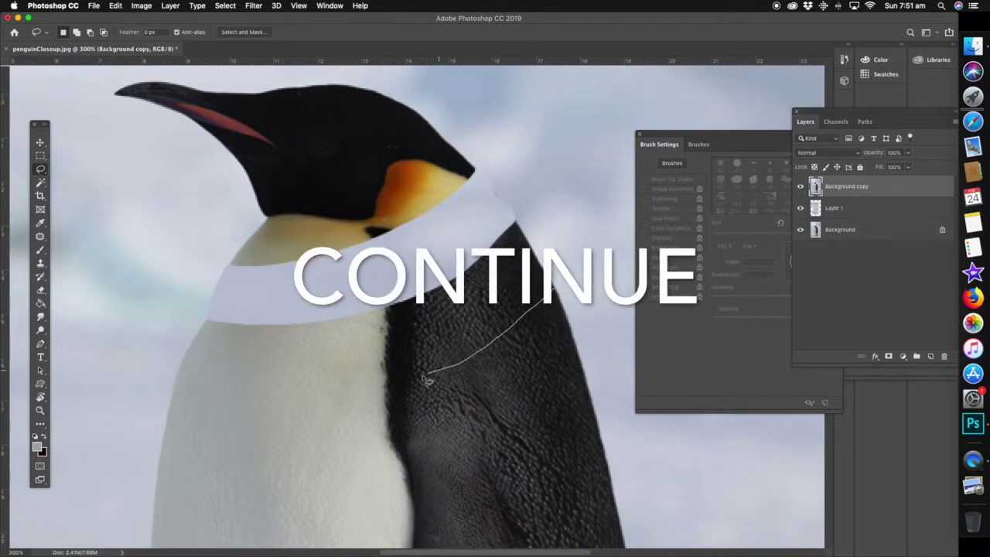
Outline a closed curved band across the chest and back below the neck band
{"action": "left_click_drag", "start_coordinate": [392, 411], "coordinate": [337, 433]}
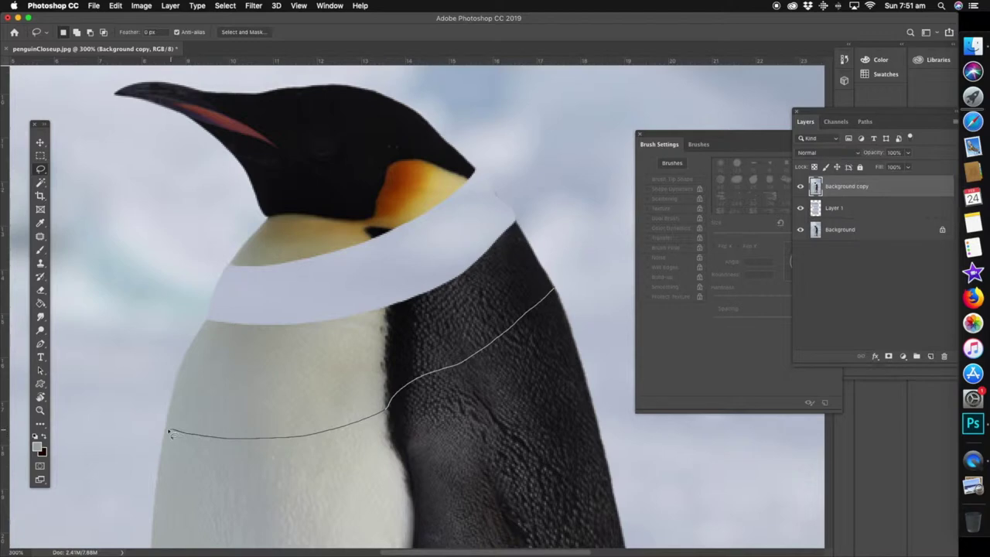
{"action": "mouse_move", "coordinate": [158, 473]}
{"action": "left_mouse_down"}
{"action": "mouse_move", "coordinate": [154, 500]}
{"action": "mouse_move", "coordinate": [244, 519]}
{"action": "mouse_move", "coordinate": [369, 512]}
{"action": "mouse_move", "coordinate": [415, 502]}
{"action": "mouse_move", "coordinate": [421, 475]}
{"action": "mouse_move", "coordinate": [448, 462]}
{"action": "mouse_move", "coordinate": [481, 470]}
{"action": "mouse_move", "coordinate": [518, 450]}
{"action": "mouse_move", "coordinate": [586, 379]}
{"action": "left_mouse_up"}
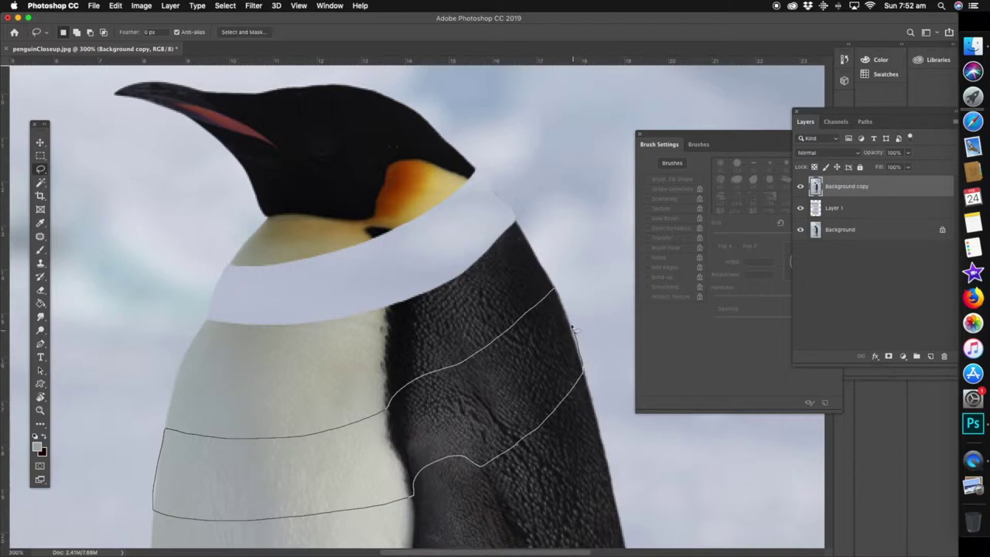
{"action": "left_click_drag", "start_coordinate": [553, 291], "coordinate": [552, 289]}
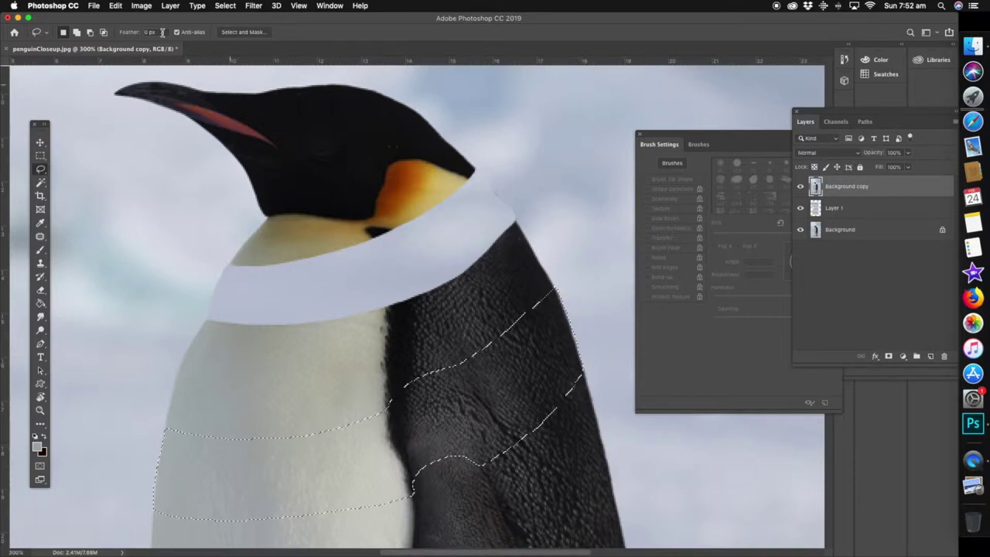
{"action": "left_click", "coordinate": [115, 5]}
Cut the chest band, then lasso and cut a matching piece through the black back
{"action": "left_click", "coordinate": [122, 70]}
{"action": "mouse_move", "coordinate": [429, 367]}
{"action": "left_mouse_down"}
{"action": "mouse_move", "coordinate": [453, 183]}
{"action": "mouse_move", "coordinate": [446, 165]}
{"action": "left_mouse_up"}
{"action": "mouse_move", "coordinate": [445, 308]}
{"action": "left_mouse_down"}
{"action": "mouse_move", "coordinate": [407, 268]}
{"action": "mouse_move", "coordinate": [312, 261]}
{"action": "left_mouse_up"}
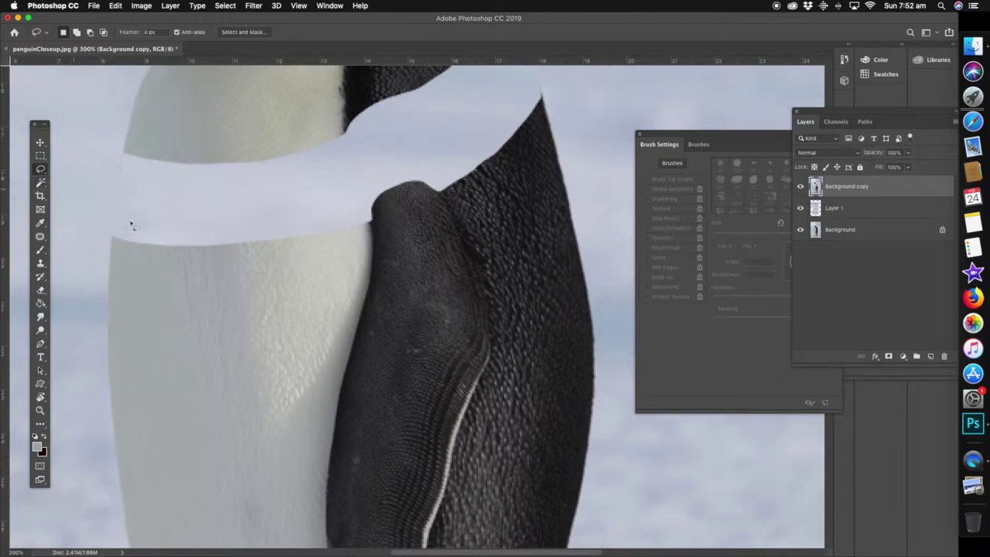
{"action": "mouse_move", "coordinate": [574, 214]}
{"action": "left_mouse_down"}
{"action": "mouse_move", "coordinate": [481, 284]}
{"action": "mouse_move", "coordinate": [489, 349]}
{"action": "mouse_move", "coordinate": [553, 309]}
{"action": "mouse_move", "coordinate": [579, 273]}
{"action": "left_mouse_up"}
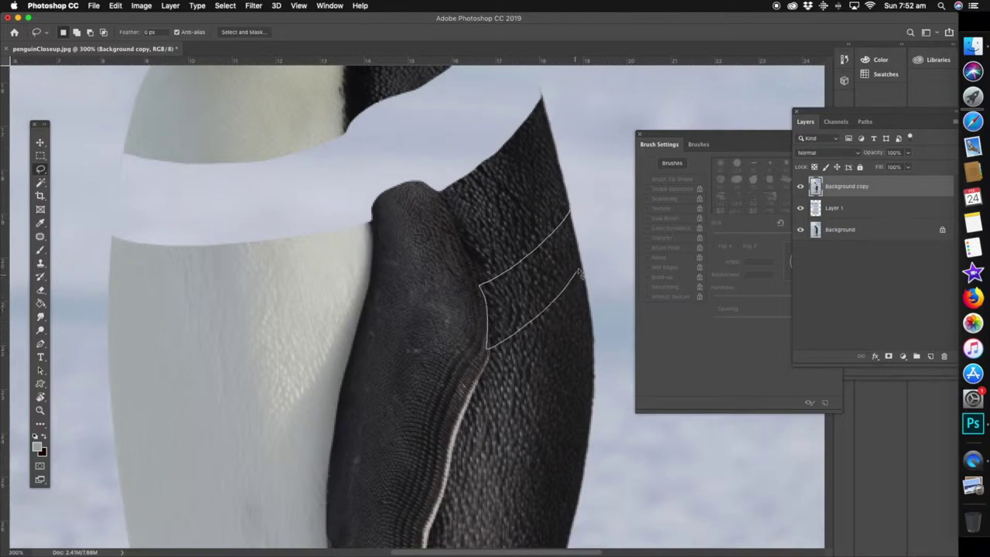
{"action": "left_click_drag", "start_coordinate": [574, 210], "coordinate": [573, 213]}
{"action": "left_click", "coordinate": [115, 6]}
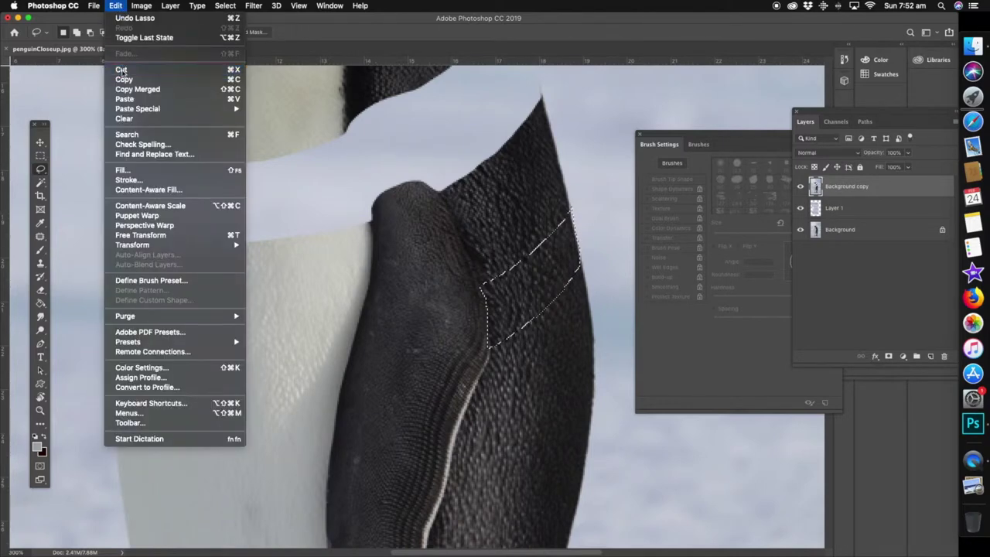
{"action": "left_click", "coordinate": [122, 71]}
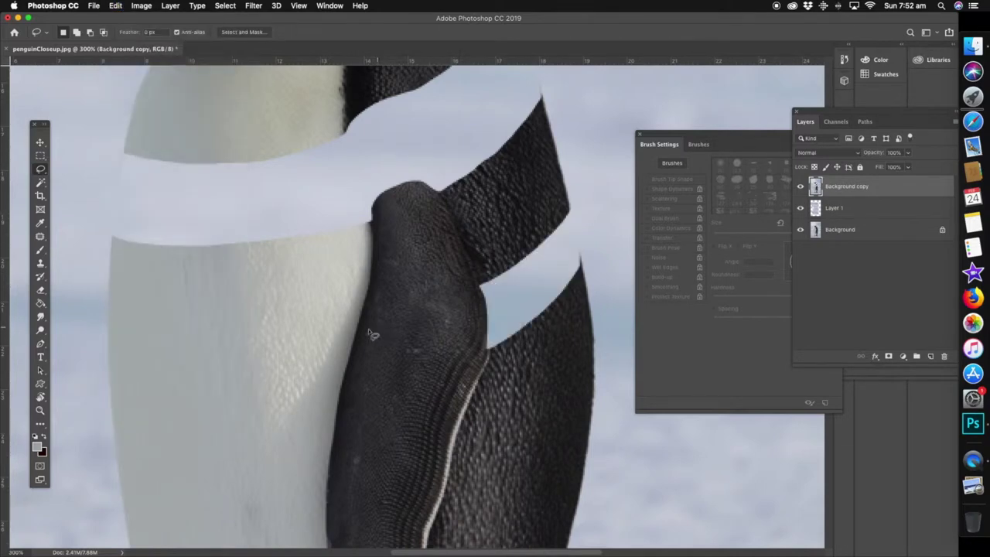
{"action": "left_click_drag", "start_coordinate": [328, 350], "coordinate": [249, 372]}
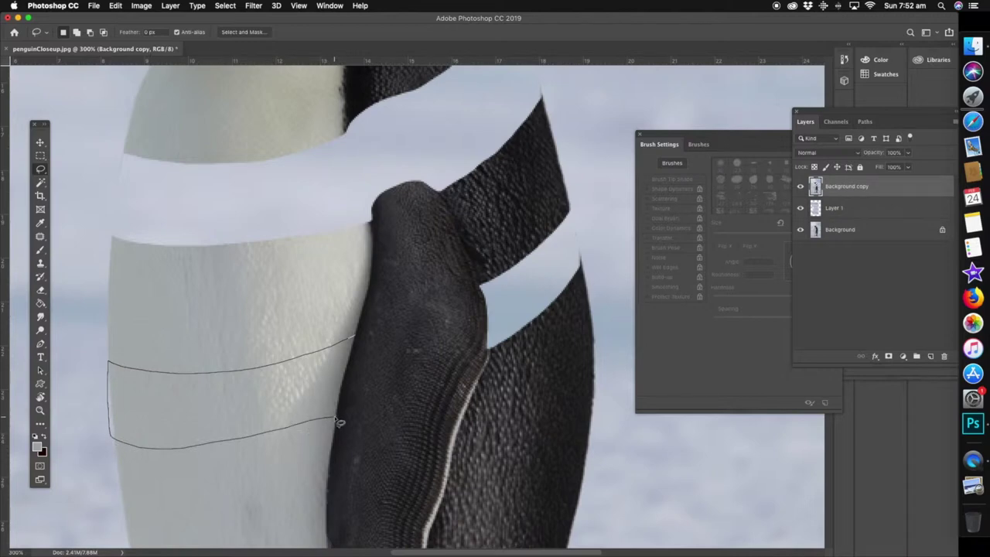
Finish outlining the white belly band and cut it away
{"action": "left_click_drag", "start_coordinate": [338, 422], "coordinate": [356, 338]}
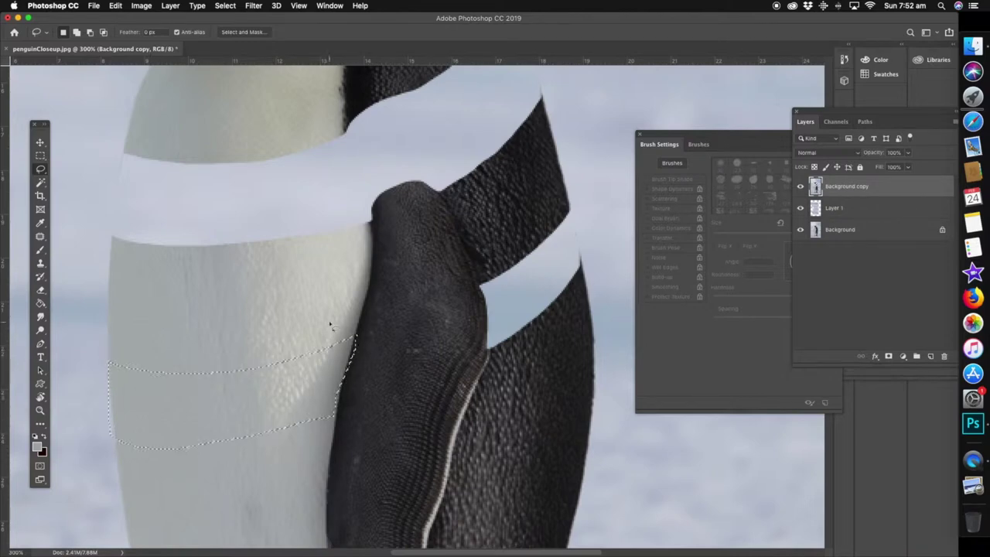
{"action": "left_click", "coordinate": [116, 9]}
{"action": "left_click", "coordinate": [149, 69]}
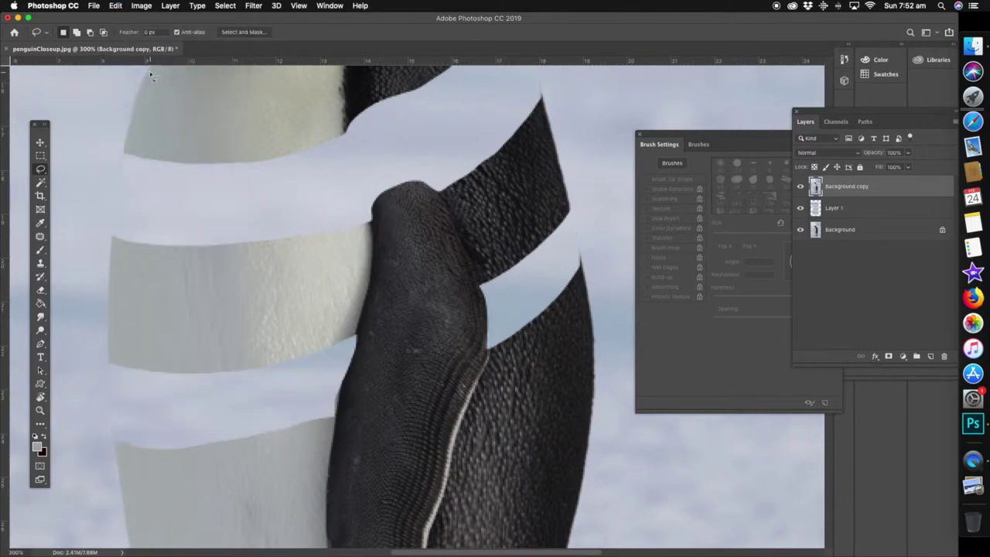
{"action": "scroll", "coordinate": [361, 398], "scroll_direction": "down", "scroll_amount": 1}
{"action": "scroll", "coordinate": [371, 364], "scroll_direction": "down", "scroll_amount": 4}
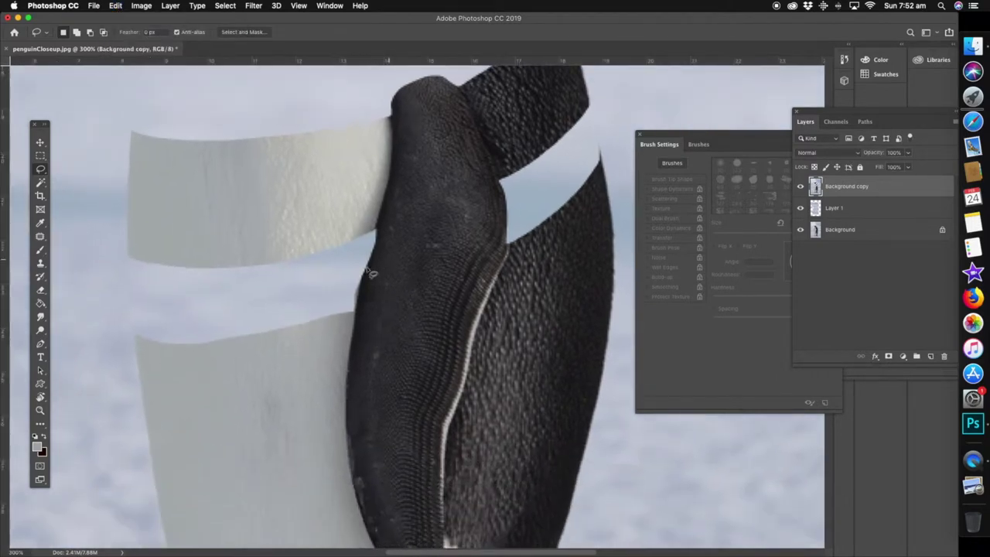
Cut the strip between the two white bands along the flipper edge
{"action": "left_click_drag", "start_coordinate": [375, 232], "coordinate": [350, 322]}
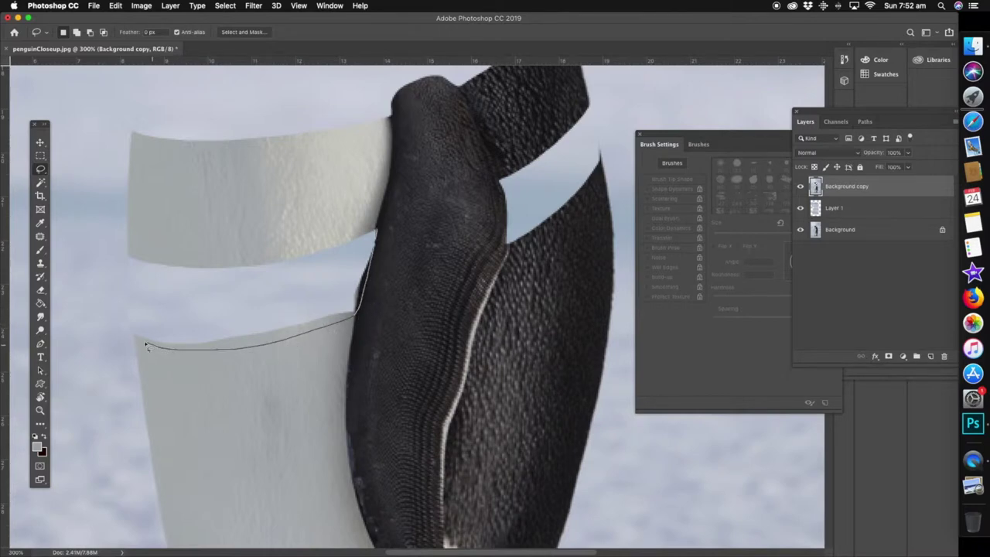
{"action": "left_click_drag", "start_coordinate": [139, 340], "coordinate": [376, 231]}
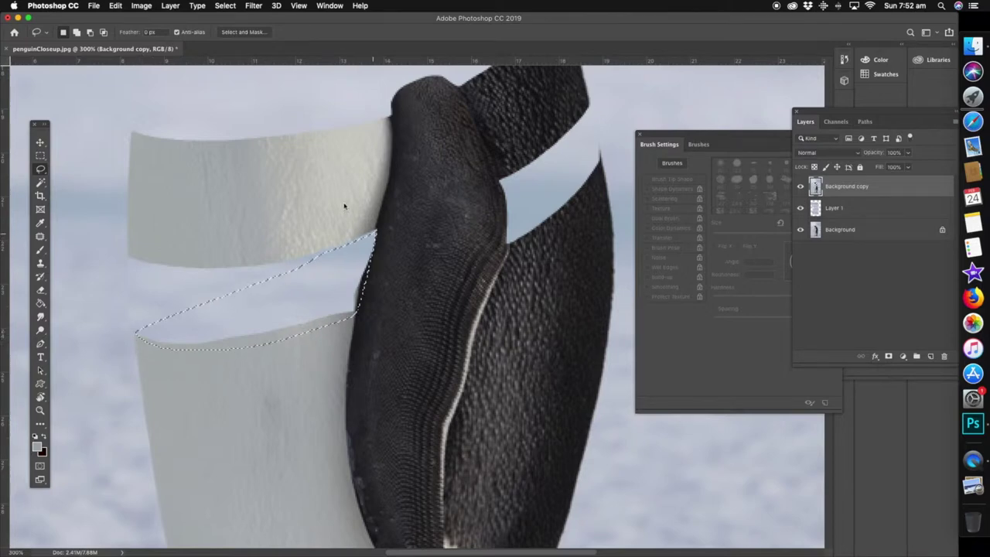
{"action": "left_click", "coordinate": [115, 5]}
{"action": "left_click", "coordinate": [127, 69]}
Cut a band across the penguin's black back
{"action": "mouse_move", "coordinate": [451, 373]}
{"action": "left_mouse_down"}
{"action": "mouse_move", "coordinate": [380, 312]}
{"action": "mouse_move", "coordinate": [422, 263]}
{"action": "mouse_move", "coordinate": [405, 283]}
{"action": "left_mouse_up"}
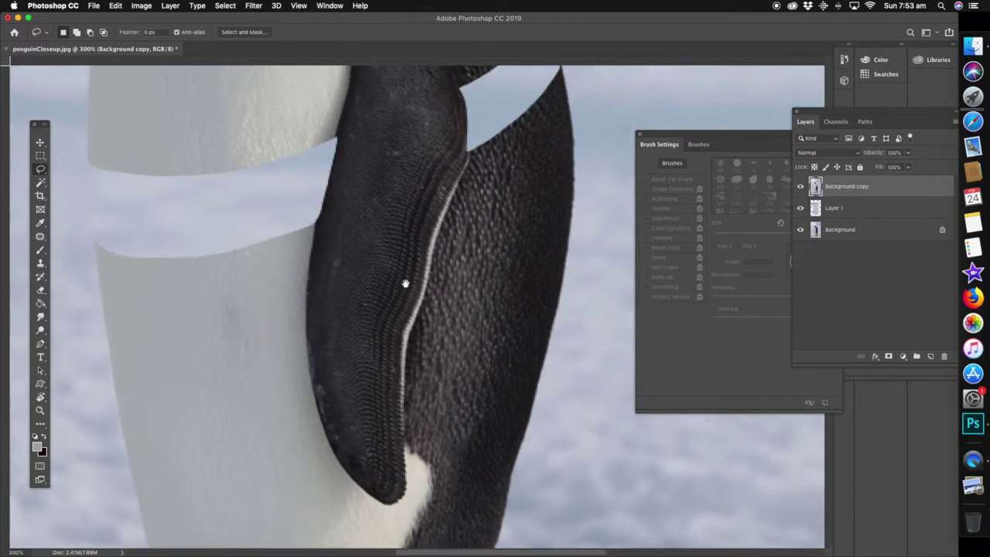
{"action": "mouse_move", "coordinate": [576, 199]}
{"action": "left_mouse_down"}
{"action": "mouse_move", "coordinate": [505, 266]}
{"action": "mouse_move", "coordinate": [431, 292]}
{"action": "mouse_move", "coordinate": [412, 350]}
{"action": "mouse_move", "coordinate": [490, 333]}
{"action": "mouse_move", "coordinate": [556, 291]}
{"action": "left_mouse_up"}
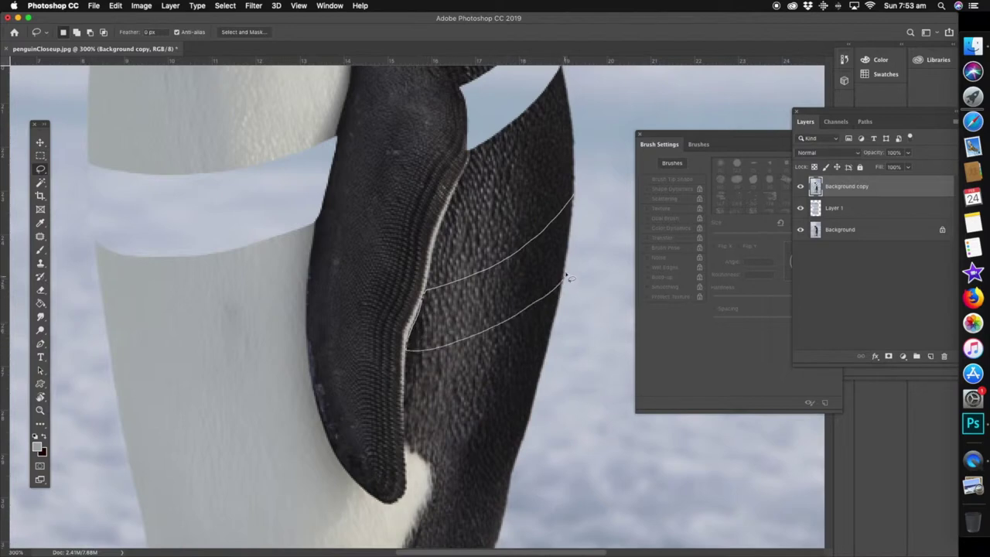
{"action": "left_click_drag", "start_coordinate": [574, 206], "coordinate": [575, 200]}
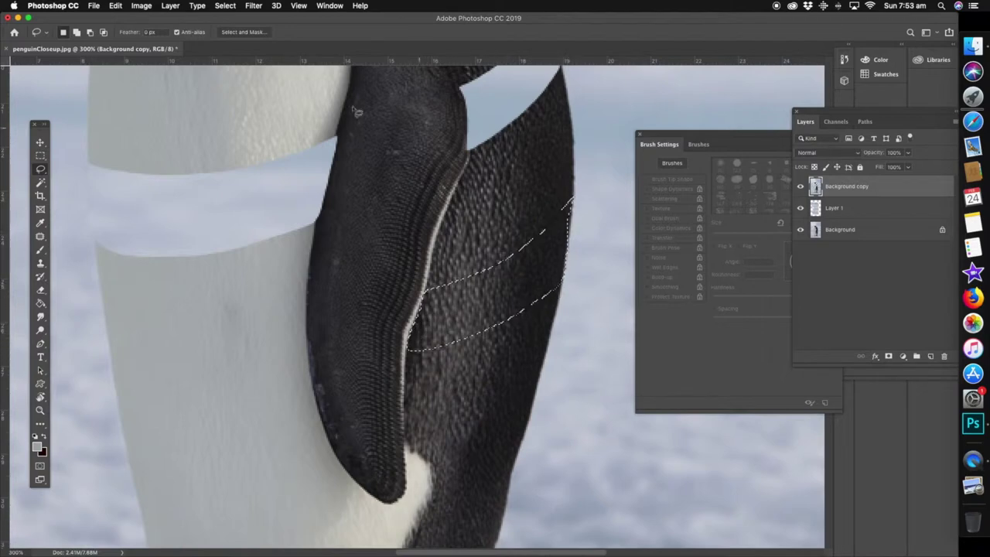
{"action": "left_click", "coordinate": [116, 5]}
{"action": "left_click", "coordinate": [122, 72]}
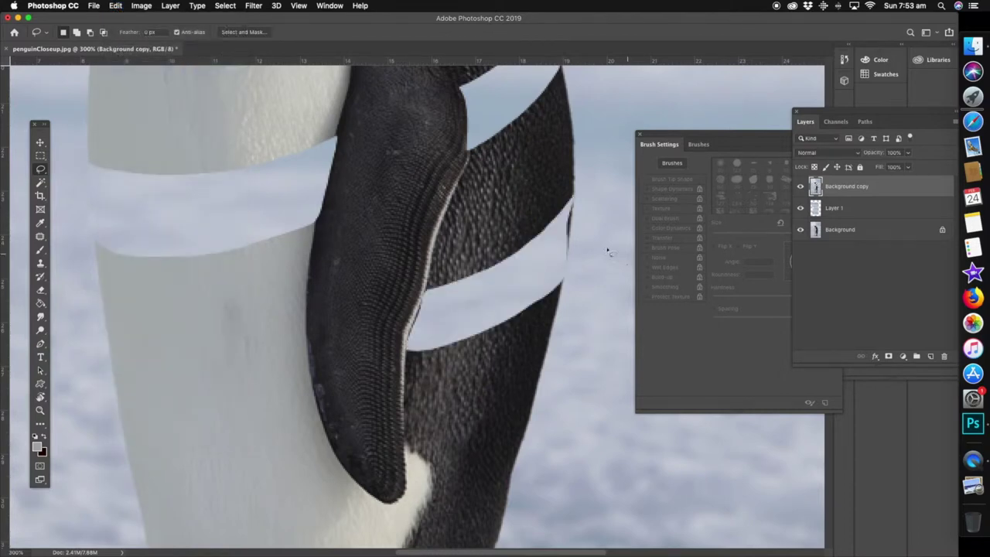
Trim away a sliver along the right edge of the back
{"action": "left_click_drag", "start_coordinate": [575, 236], "coordinate": [566, 260]}
{"action": "left_click_drag", "start_coordinate": [571, 209], "coordinate": [572, 200]}
{"action": "left_click", "coordinate": [116, 6]}
{"action": "left_click", "coordinate": [121, 70]}
Cut a lower band across the white belly
{"action": "left_click_drag", "start_coordinate": [307, 331], "coordinate": [225, 352]}
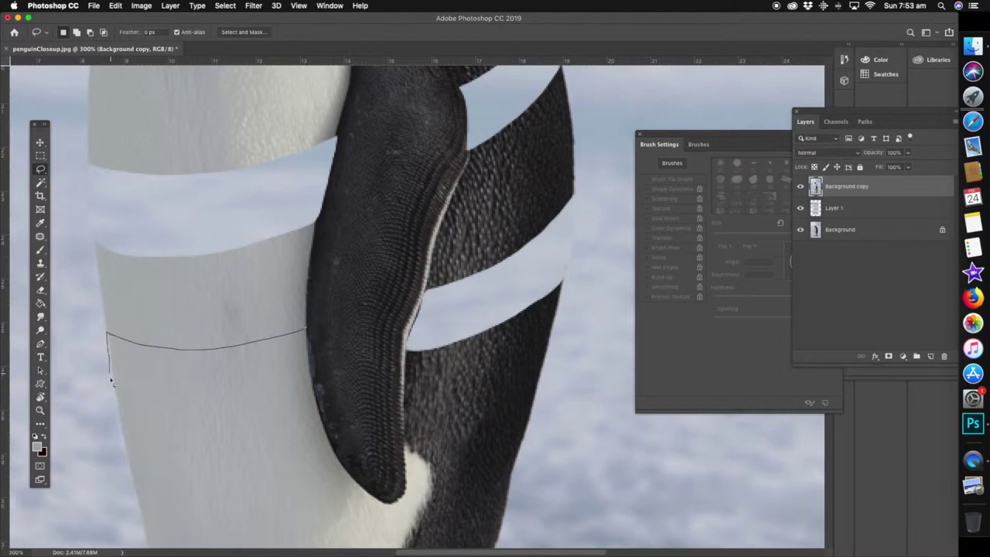
{"action": "mouse_move", "coordinate": [272, 408]}
{"action": "left_mouse_down"}
{"action": "mouse_move", "coordinate": [313, 396]}
{"action": "mouse_move", "coordinate": [306, 330]}
{"action": "left_mouse_up"}
{"action": "left_click", "coordinate": [115, 5]}
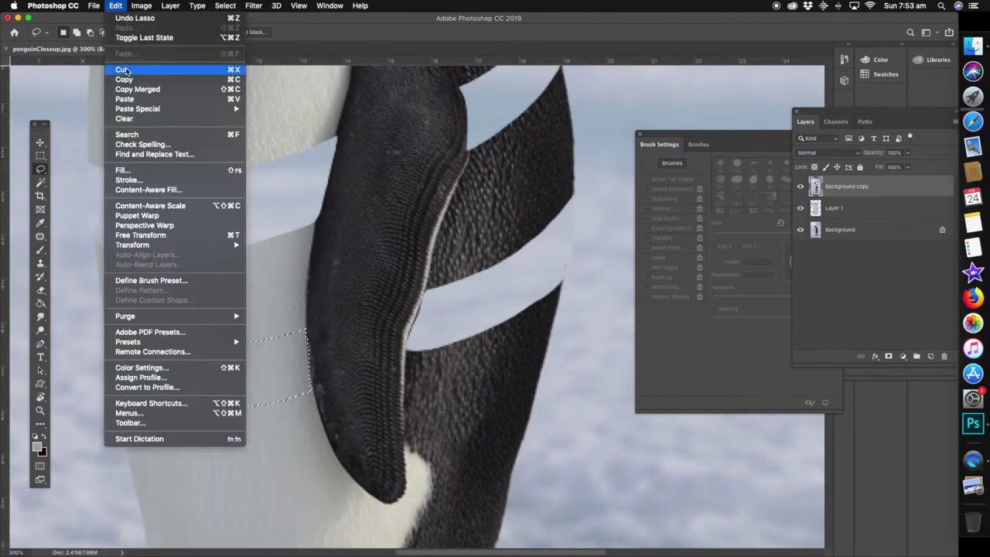
{"action": "left_click", "coordinate": [122, 69]}
Cut the band segment beside the flipper
{"action": "left_click_drag", "start_coordinate": [411, 373], "coordinate": [539, 309]}
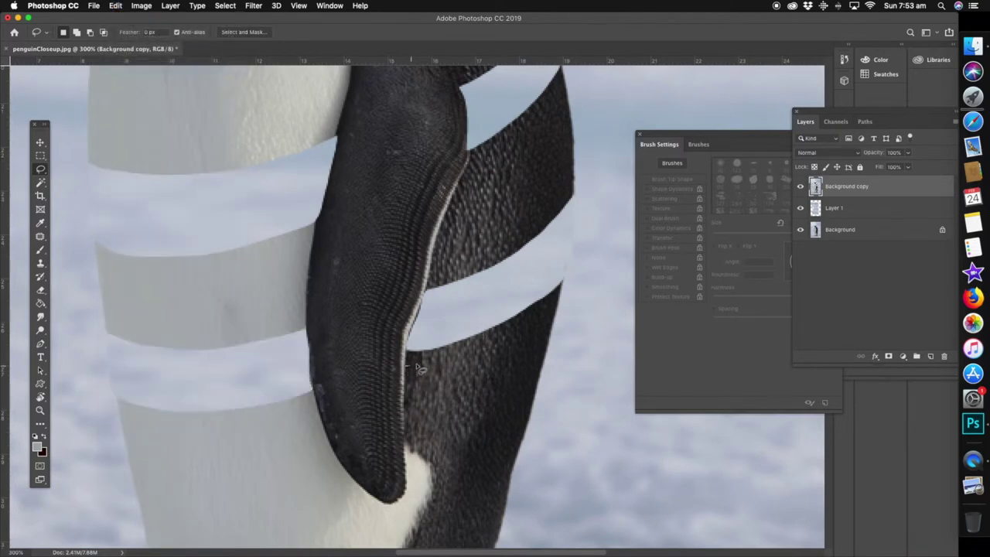
{"action": "left_click_drag", "start_coordinate": [539, 309], "coordinate": [439, 305]}
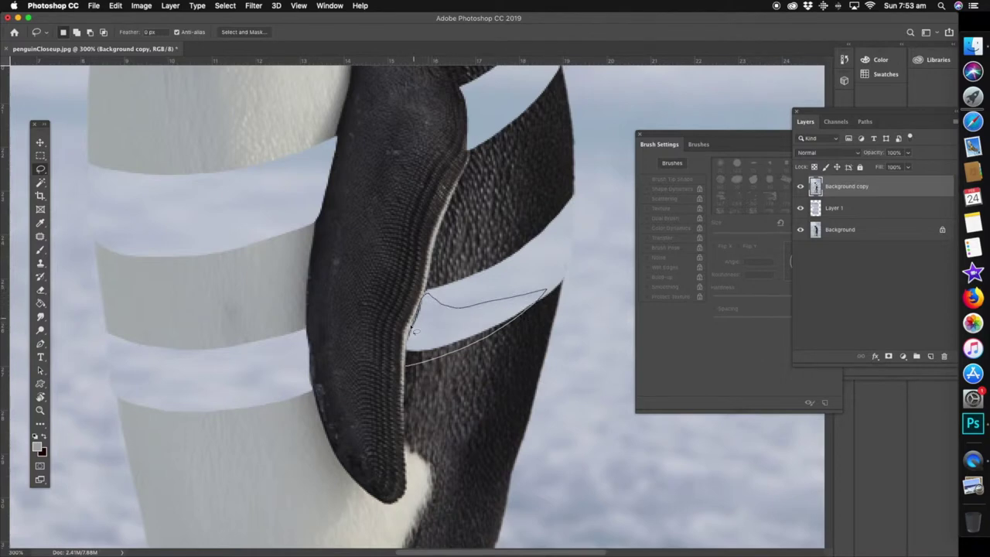
{"action": "left_click_drag", "start_coordinate": [411, 369], "coordinate": [409, 365]}
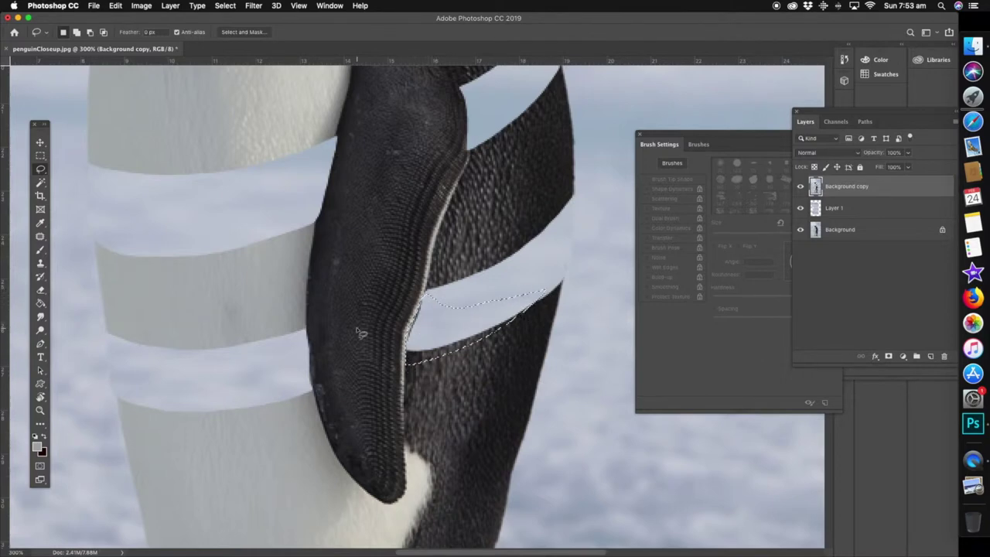
{"action": "left_click", "coordinate": [116, 5]}
{"action": "left_click", "coordinate": [123, 72]}
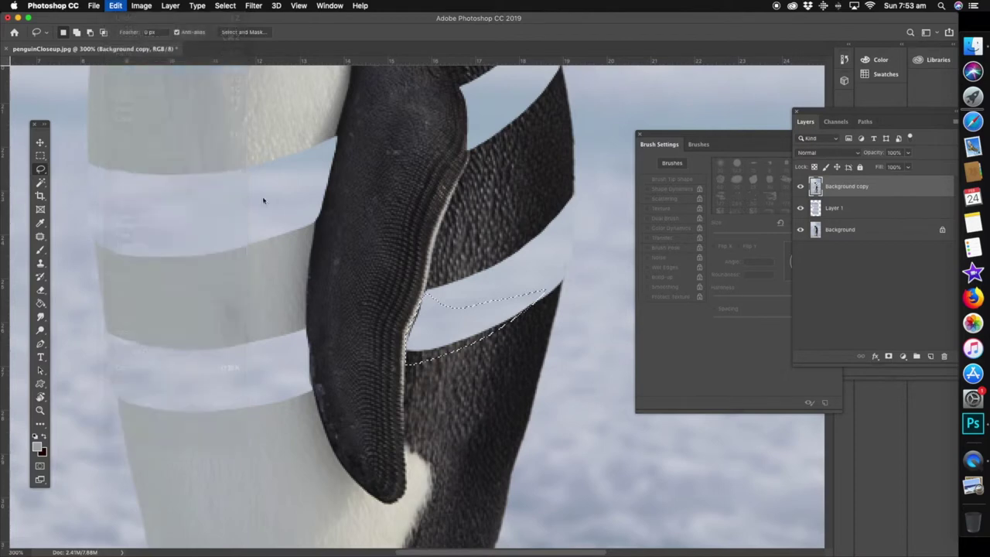
{"action": "left_click_drag", "start_coordinate": [367, 421], "coordinate": [378, 262]}
{"action": "key", "text": "ctrl+r"}
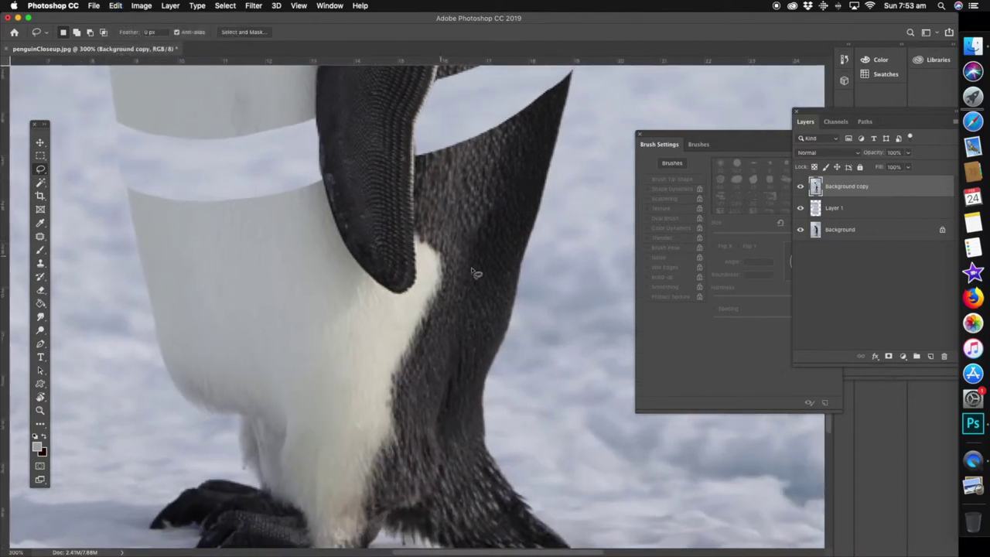
Cut a wide band under the belly and up across the back
{"action": "left_click_drag", "start_coordinate": [530, 248], "coordinate": [232, 325]}
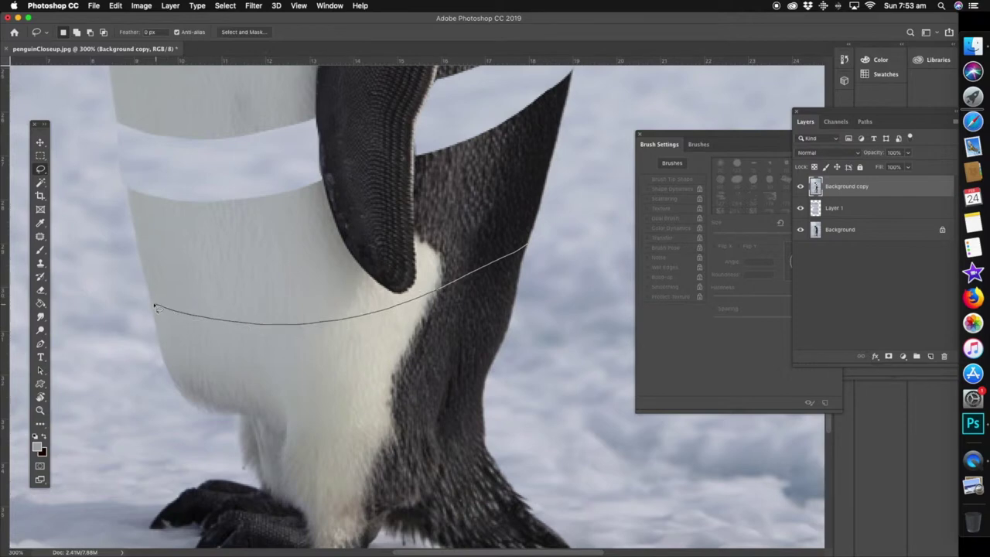
{"action": "left_click_drag", "start_coordinate": [196, 375], "coordinate": [501, 330]}
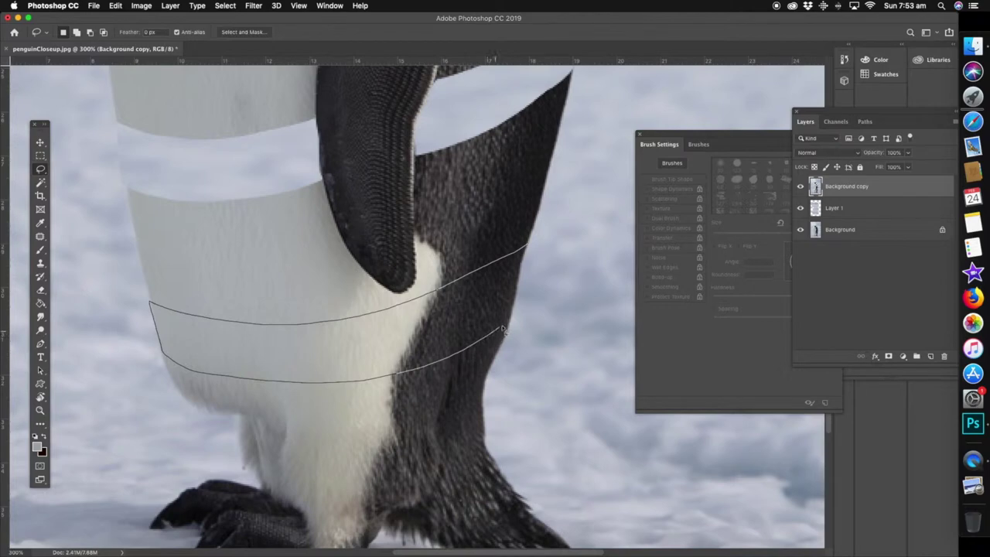
{"action": "left_click_drag", "start_coordinate": [529, 249], "coordinate": [526, 249]}
{"action": "left_click", "coordinate": [116, 7]}
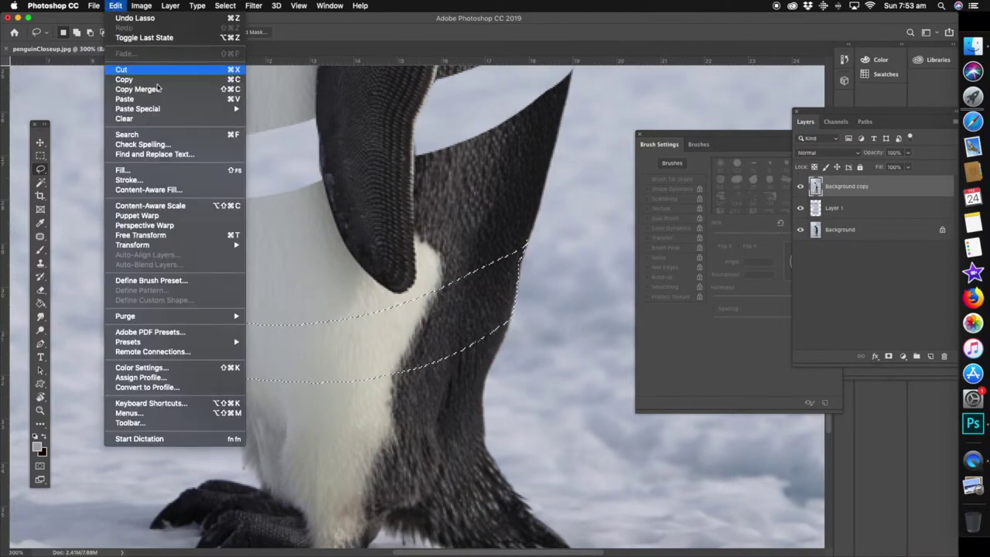
{"action": "left_click", "coordinate": [131, 71]}
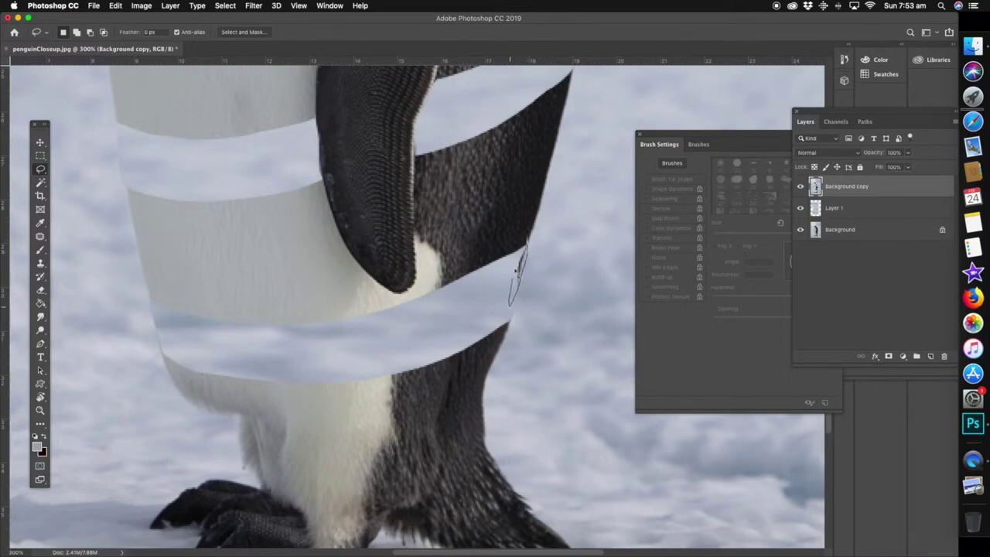
Cut the leftover piece on the back edge and select Layer 1
{"action": "left_click_drag", "start_coordinate": [513, 276], "coordinate": [527, 246]}
{"action": "left_click", "coordinate": [116, 5]}
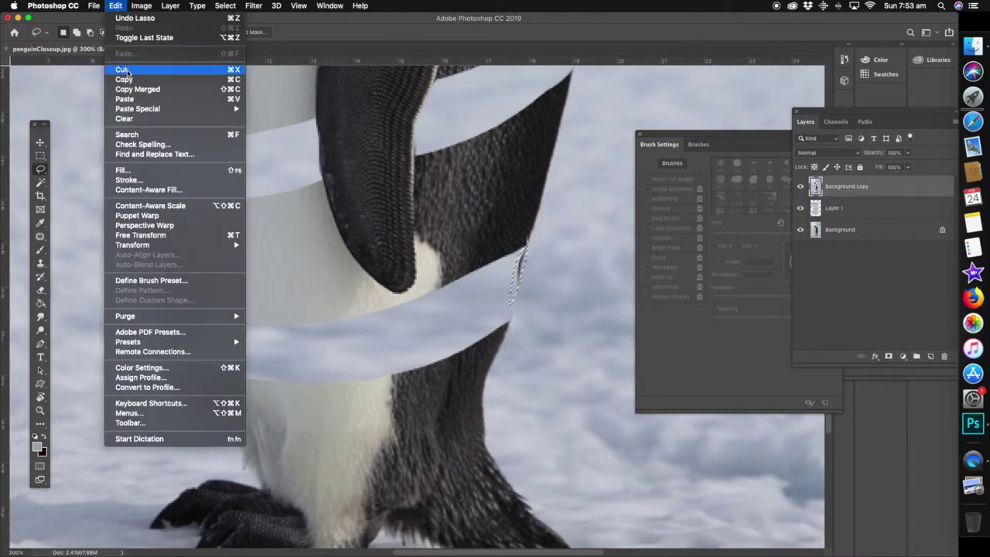
{"action": "left_click", "coordinate": [126, 71]}
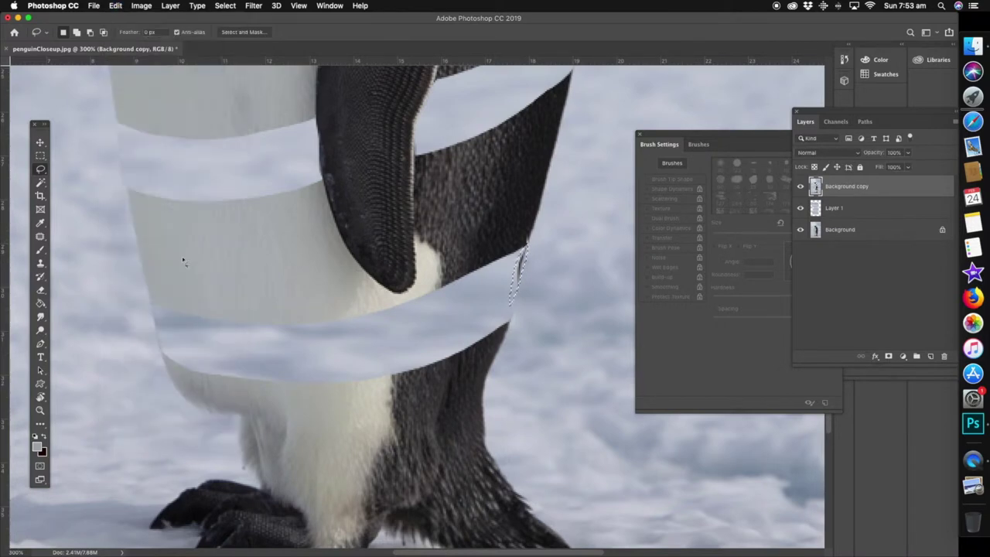
{"action": "left_click", "coordinate": [844, 208]}
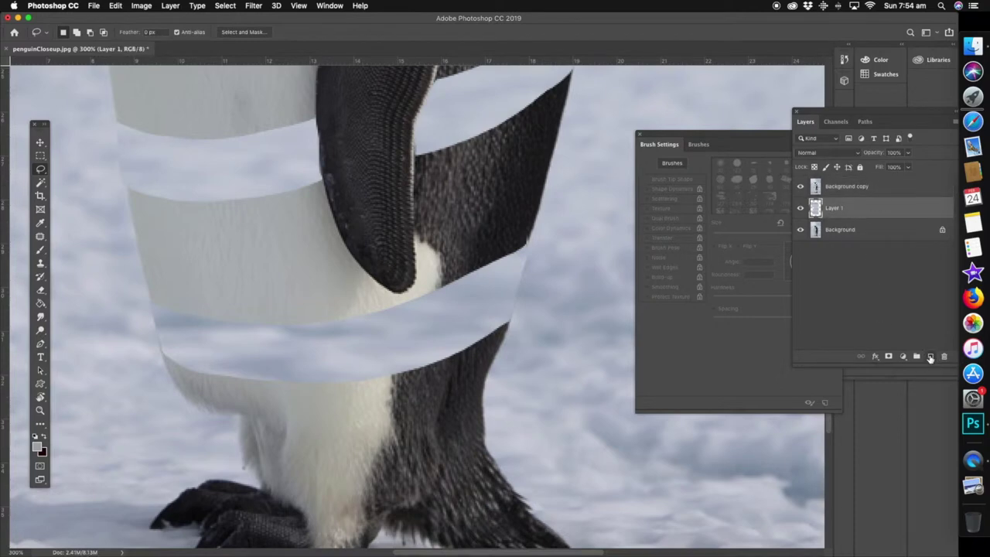
Add a new Layer 2 and polygon-select the lower band's inner face across the belly
{"action": "left_click", "coordinate": [931, 357]}
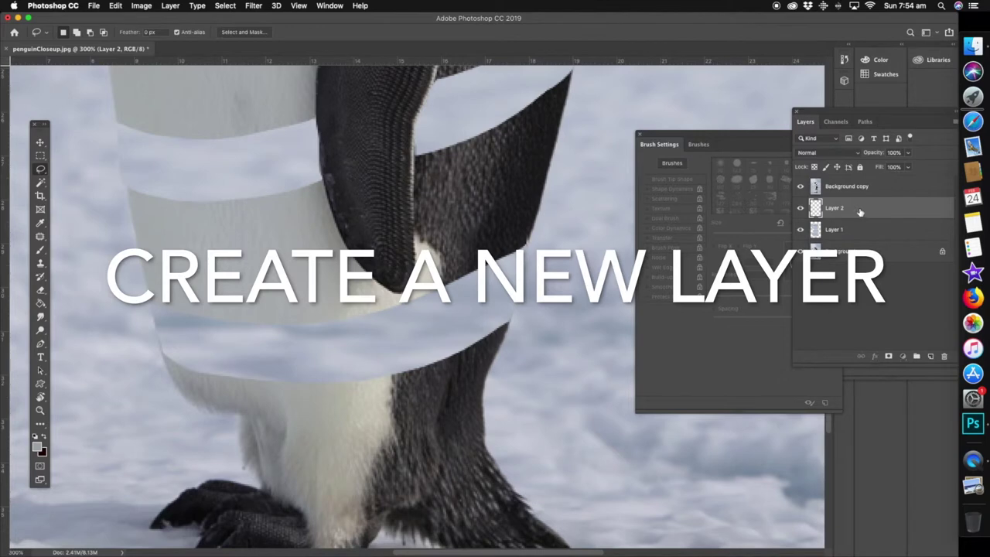
{"action": "left_click", "coordinate": [526, 246]}
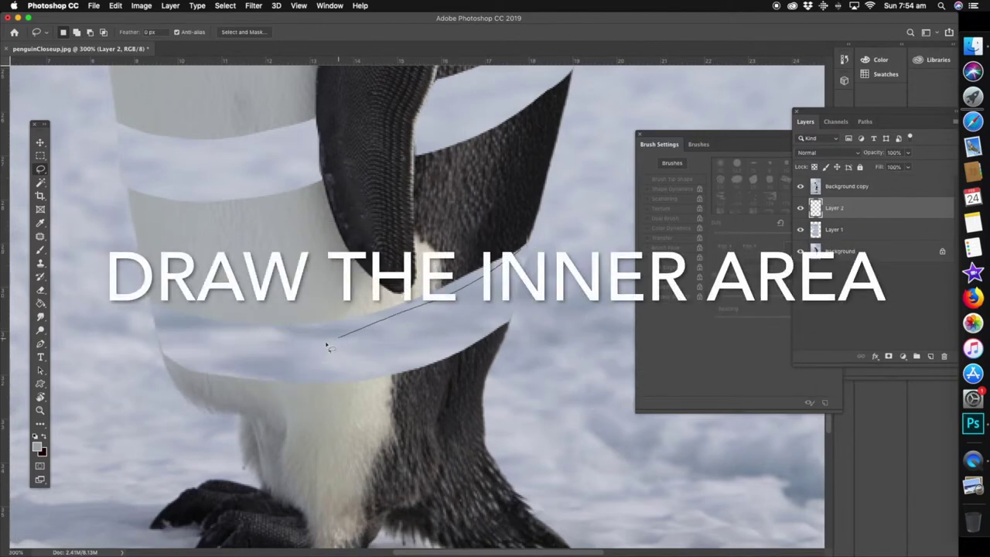
{"action": "left_click", "coordinate": [200, 392]}
{"action": "left_click", "coordinate": [164, 356]}
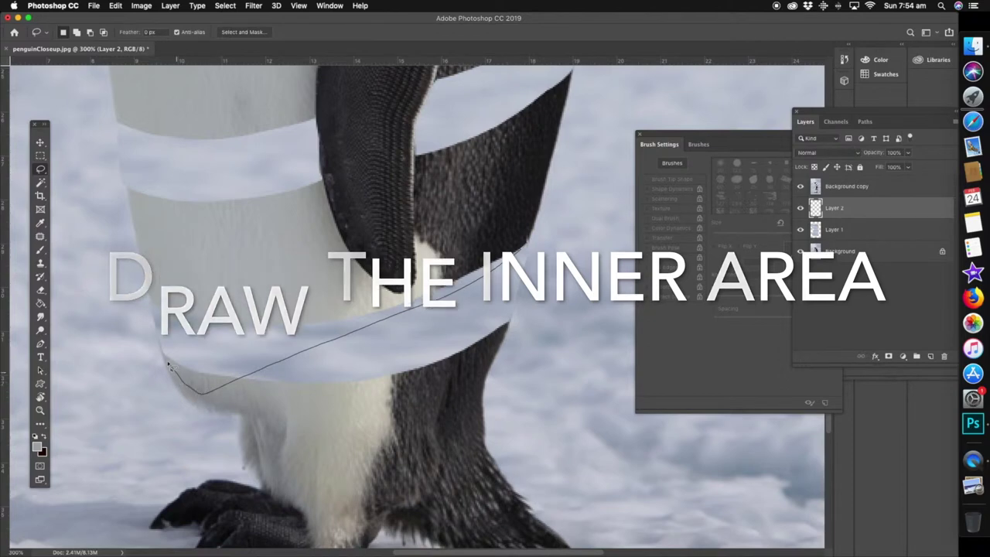
{"action": "left_click", "coordinate": [386, 280]}
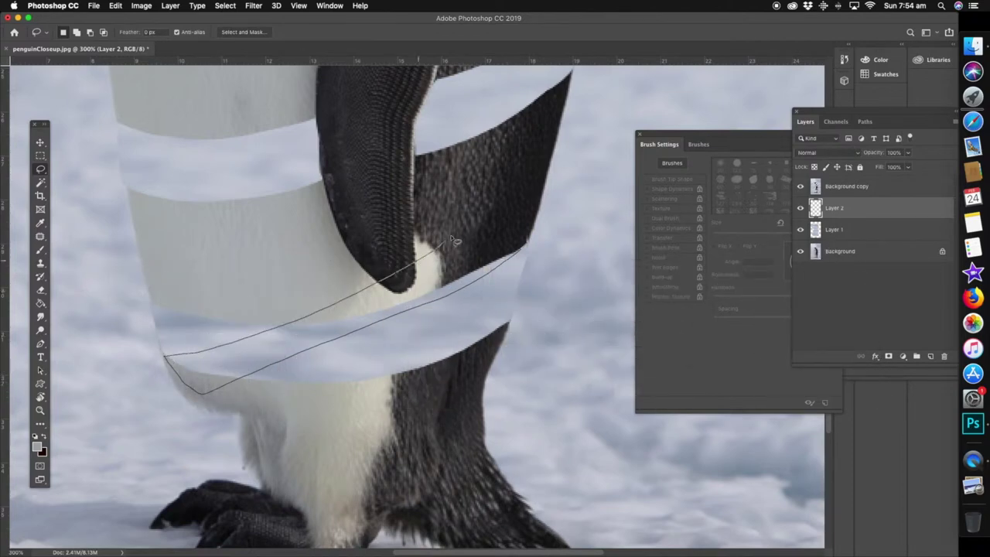
{"action": "double_click", "coordinate": [551, 143]}
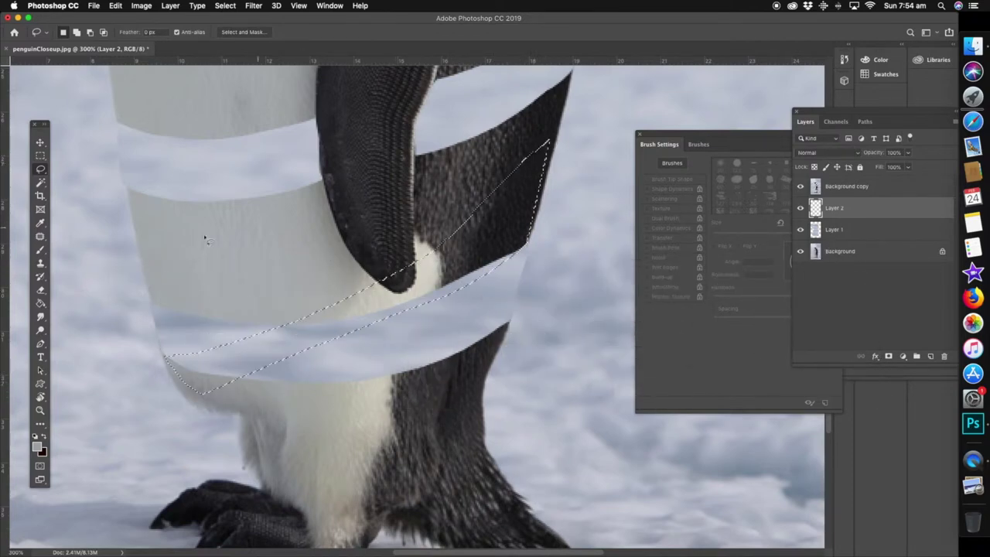
Sample a dark grey from the penguin's lower body, fill the selection, and deselect
{"action": "left_click", "coordinate": [40, 303]}
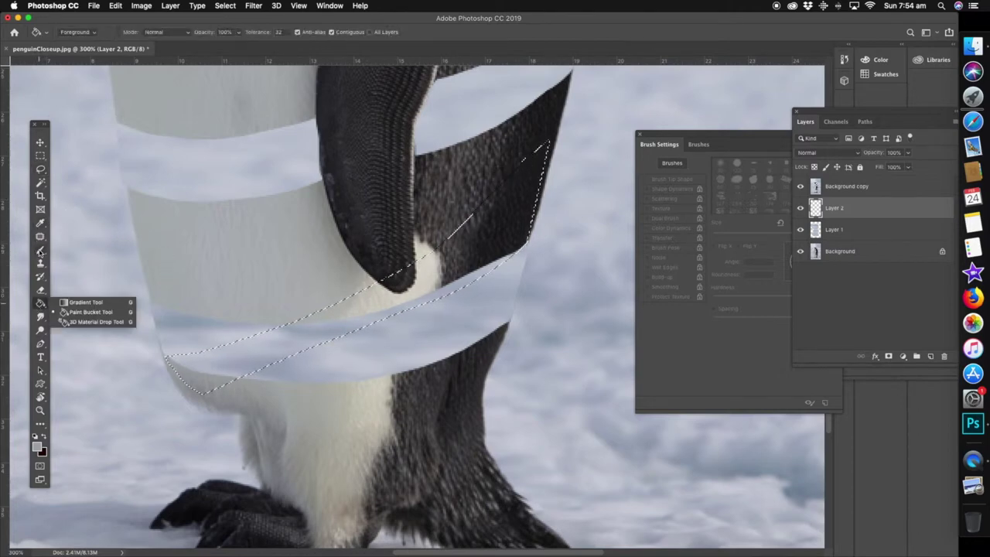
{"action": "left_click", "coordinate": [80, 210]}
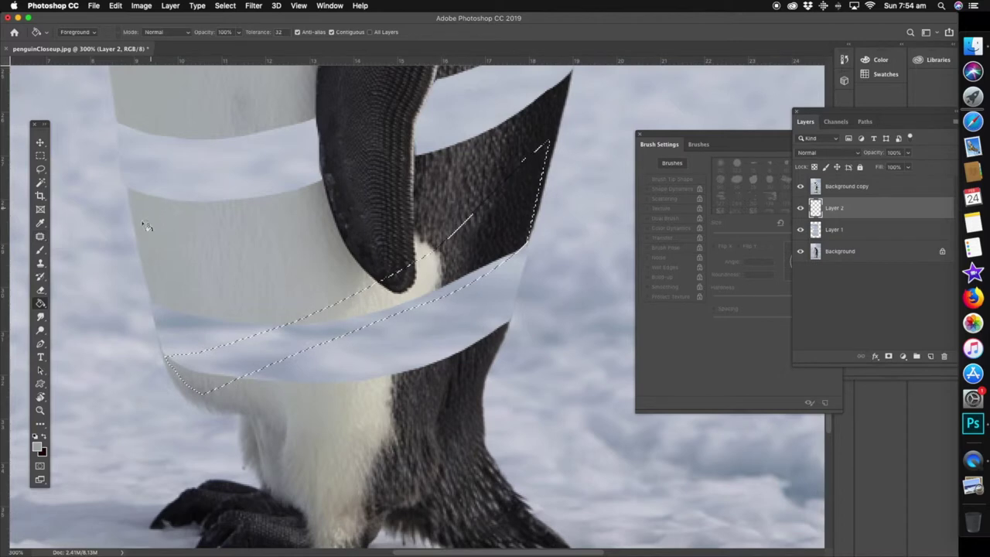
{"action": "left_click", "coordinate": [41, 224]}
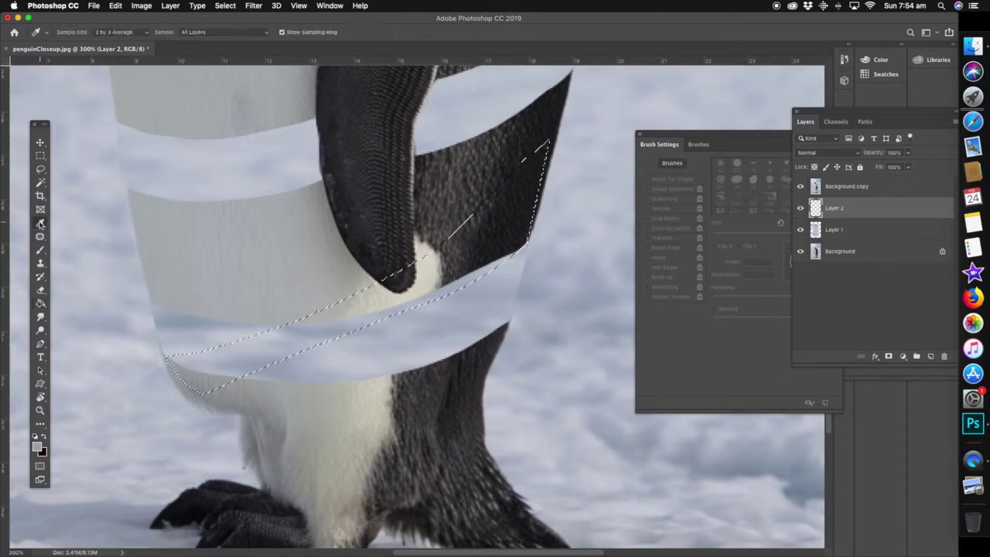
{"action": "left_click", "coordinate": [260, 447]}
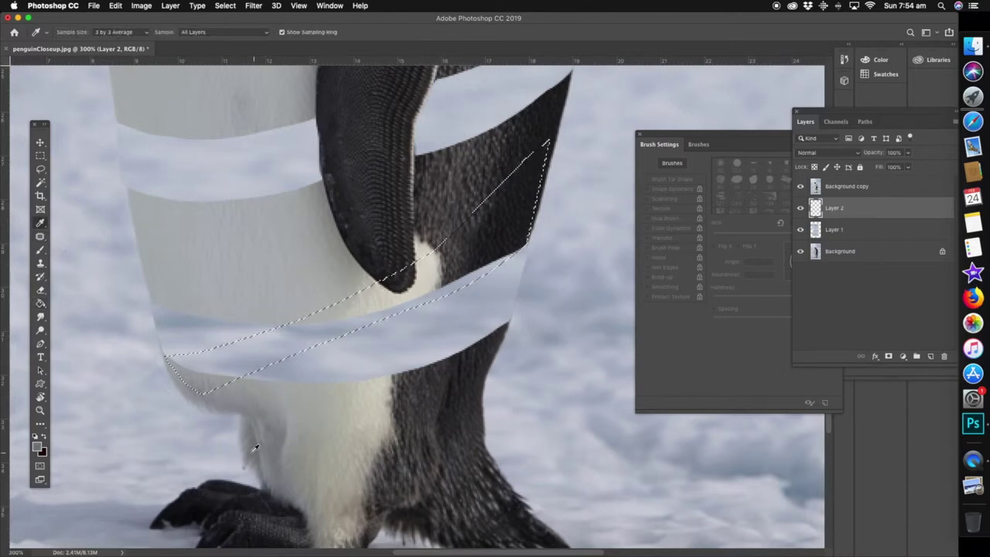
{"action": "left_click", "coordinate": [41, 298]}
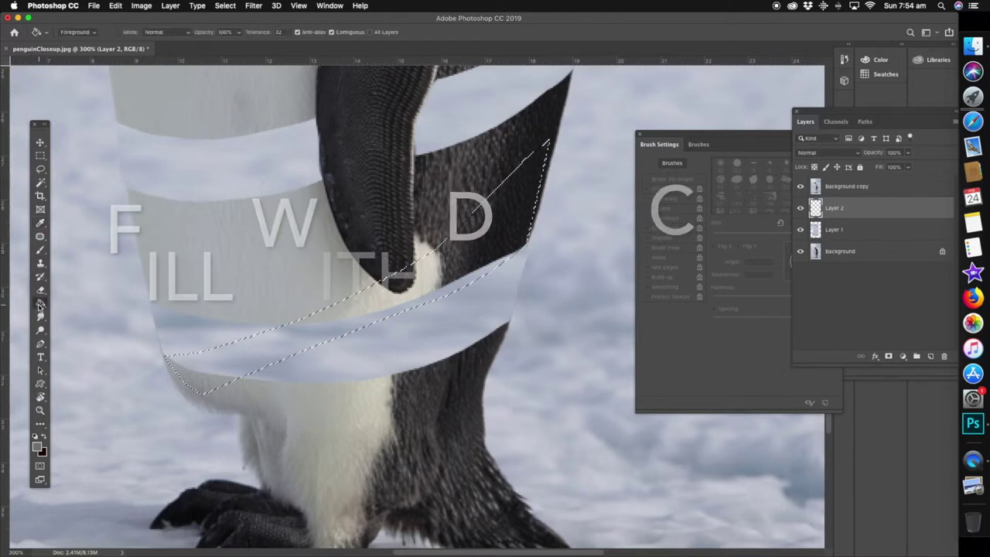
{"action": "left_click", "coordinate": [285, 349]}
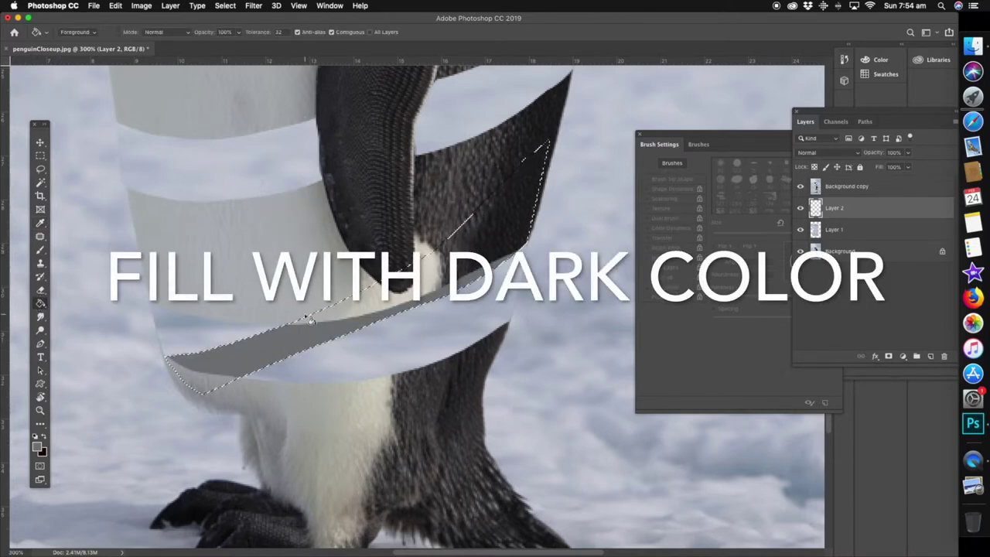
{"action": "left_click", "coordinate": [41, 169]}
{"action": "left_click", "coordinate": [211, 184]}
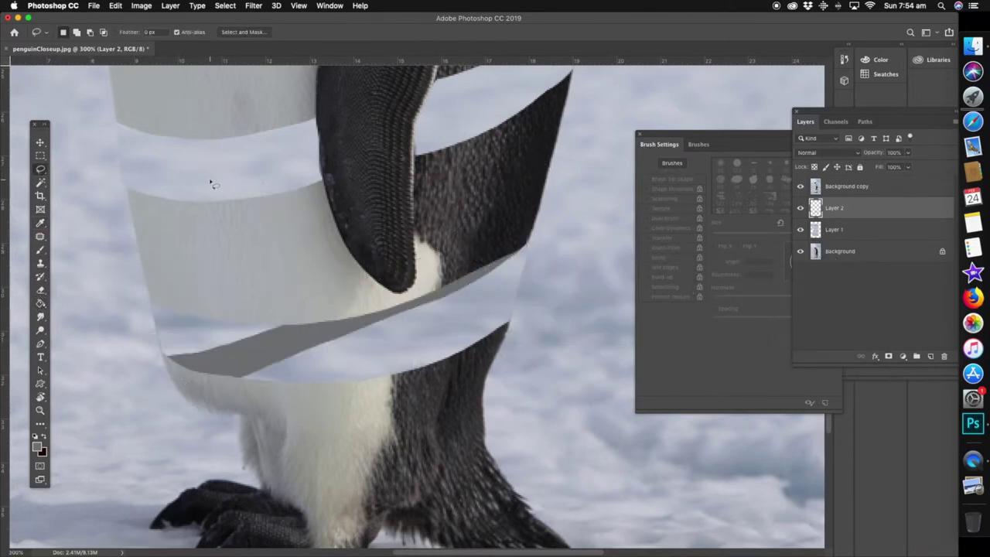
Lasso the next inner band face up the body and fill it grey
{"action": "scroll", "coordinate": [394, 276], "scroll_direction": "up", "scroll_amount": 3}
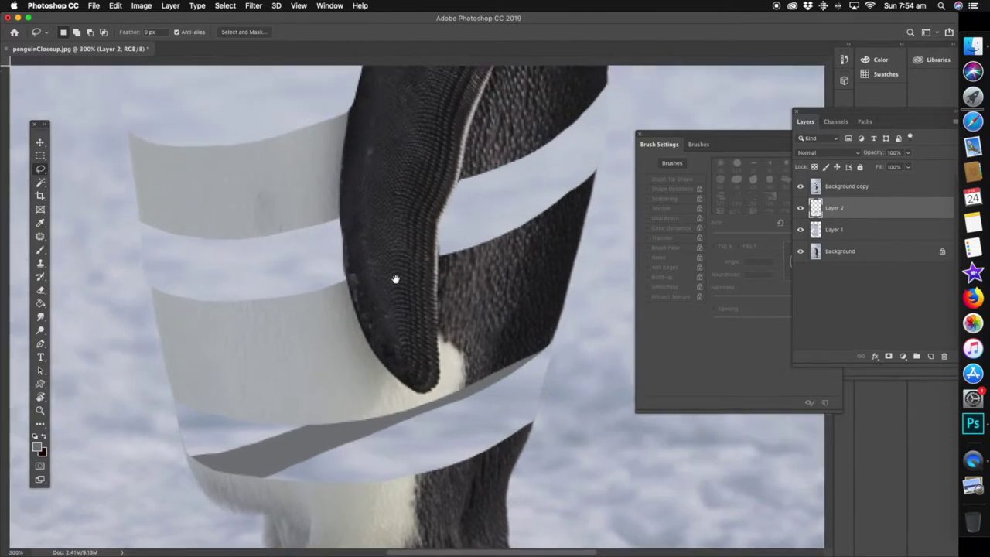
{"action": "left_click_drag", "start_coordinate": [596, 114], "coordinate": [218, 360]}
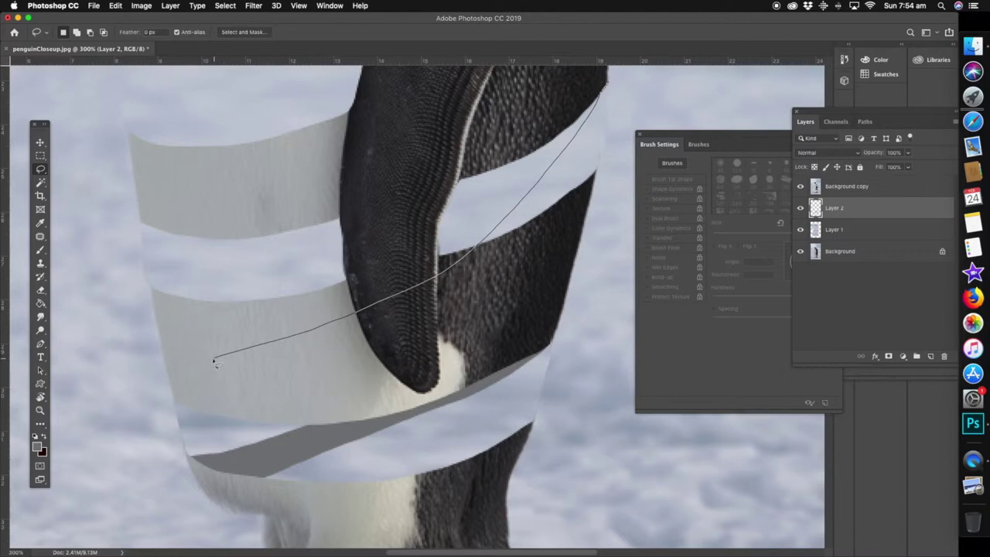
{"action": "mouse_move", "coordinate": [188, 285]}
{"action": "left_mouse_down"}
{"action": "mouse_move", "coordinate": [299, 248]}
{"action": "mouse_move", "coordinate": [411, 193]}
{"action": "mouse_move", "coordinate": [551, 75]}
{"action": "left_mouse_up"}
{"action": "left_click", "coordinate": [40, 304]}
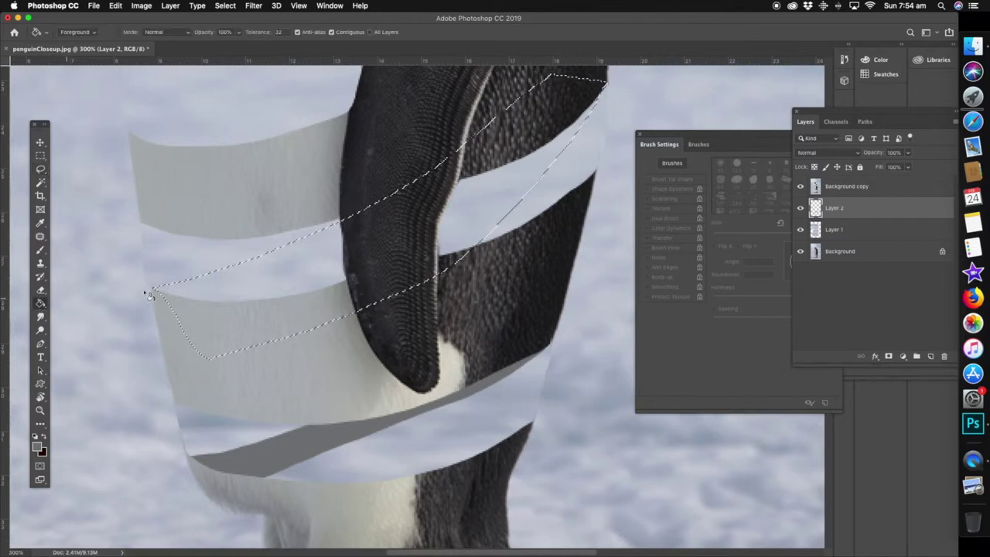
{"action": "left_click", "coordinate": [292, 275]}
Lasso the band face running from the flipper down to the left edge and fill it grey
{"action": "mouse_move", "coordinate": [327, 154]}
{"action": "left_mouse_down"}
{"action": "mouse_move", "coordinate": [346, 352]}
{"action": "mouse_move", "coordinate": [243, 350]}
{"action": "left_mouse_up"}
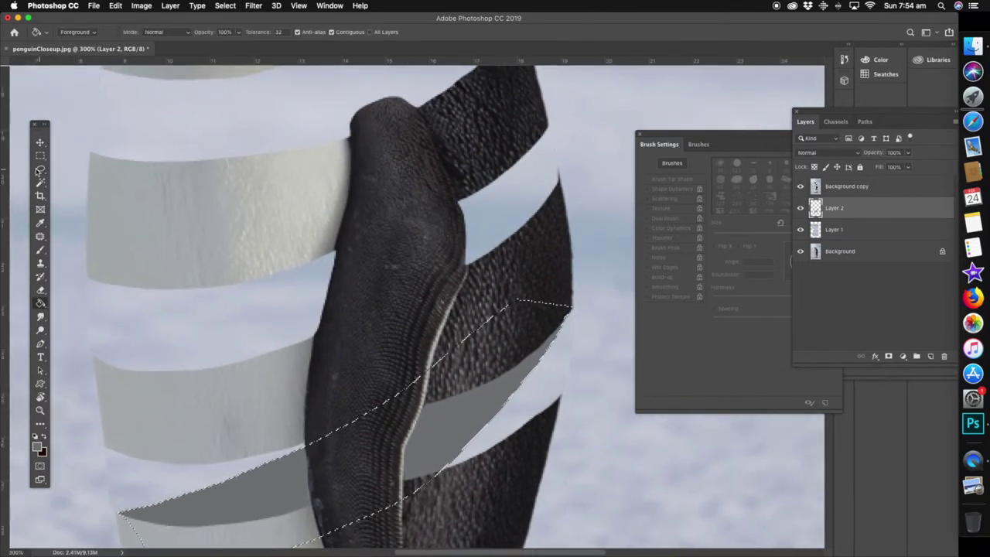
{"action": "left_click", "coordinate": [40, 170]}
{"action": "left_click", "coordinate": [547, 142]}
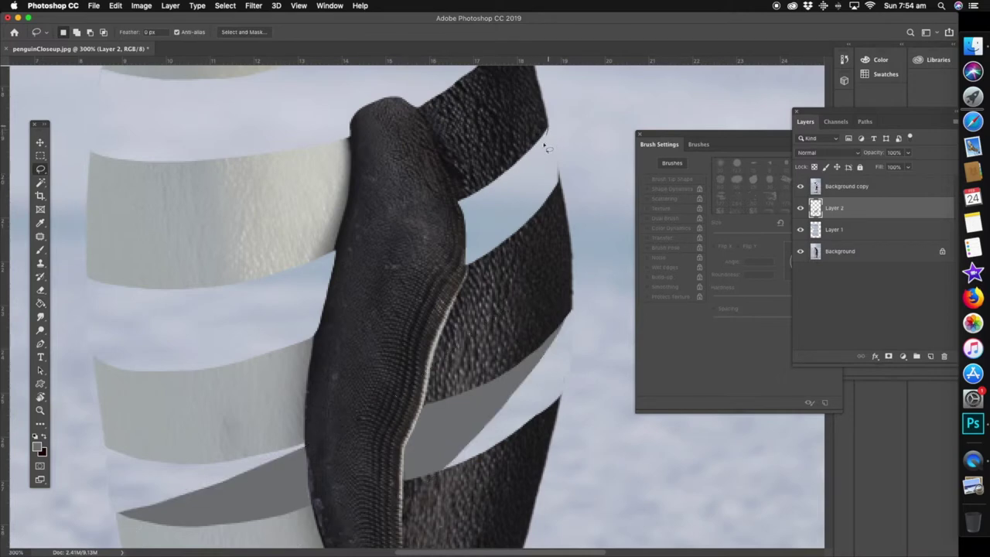
{"action": "mouse_move", "coordinate": [510, 199]}
{"action": "left_mouse_down"}
{"action": "mouse_move", "coordinate": [327, 365]}
{"action": "mouse_move", "coordinate": [162, 425]}
{"action": "mouse_move", "coordinate": [121, 422]}
{"action": "left_mouse_up"}
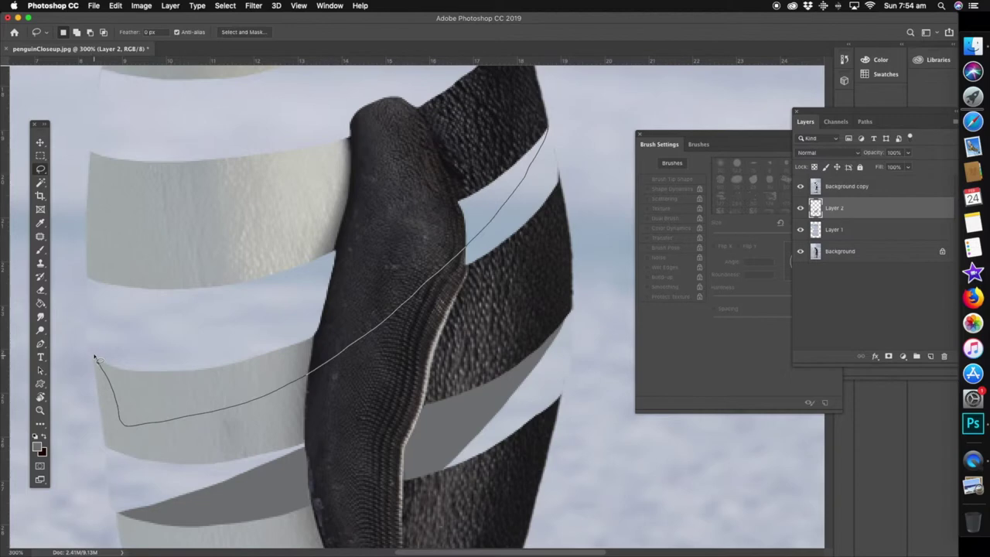
{"action": "mouse_move", "coordinate": [114, 345]}
{"action": "left_mouse_down"}
{"action": "mouse_move", "coordinate": [309, 255]}
{"action": "mouse_move", "coordinate": [497, 137]}
{"action": "mouse_move", "coordinate": [546, 127]}
{"action": "left_mouse_up"}
{"action": "key", "text": "g"}
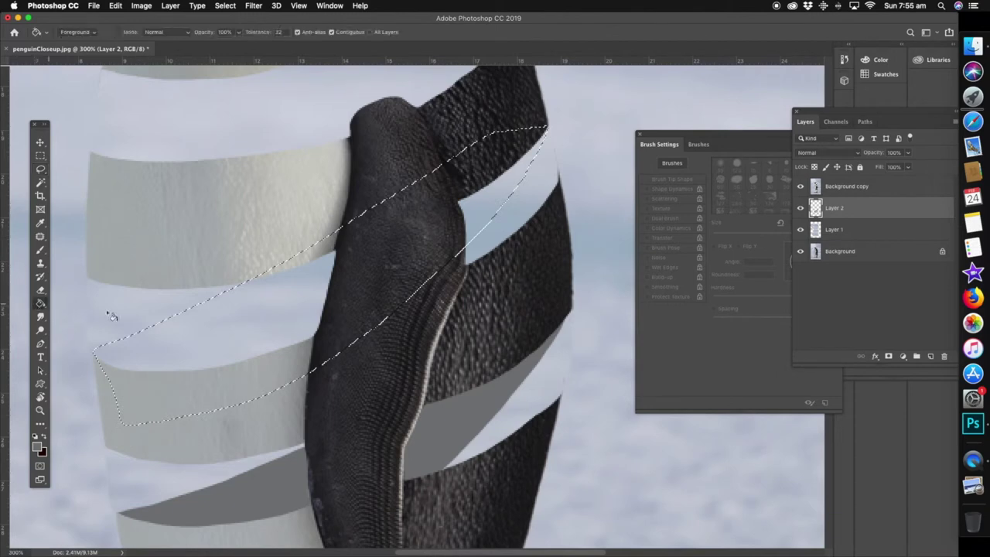
{"action": "left_click", "coordinate": [267, 327]}
Lasso the band face near the top of the flipper and fill it grey
{"action": "mouse_move", "coordinate": [251, 188]}
{"action": "left_mouse_down"}
{"action": "mouse_move", "coordinate": [279, 345]}
{"action": "mouse_move", "coordinate": [276, 395]}
{"action": "left_mouse_up"}
{"action": "left_click", "coordinate": [40, 170]}
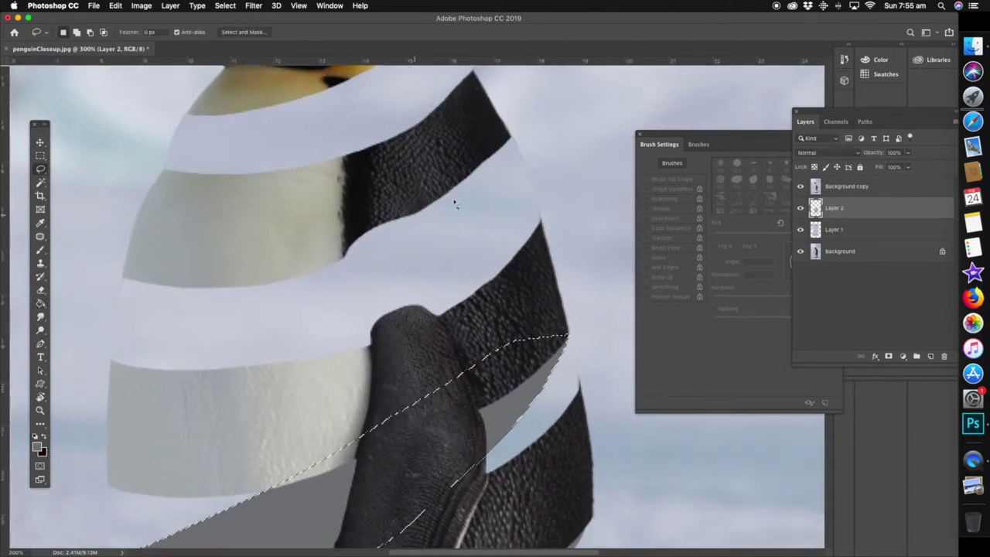
{"action": "mouse_move", "coordinate": [453, 128]}
{"action": "left_mouse_down"}
{"action": "mouse_move", "coordinate": [296, 302]}
{"action": "mouse_move", "coordinate": [215, 341]}
{"action": "mouse_move", "coordinate": [144, 358]}
{"action": "mouse_move", "coordinate": [185, 413]}
{"action": "mouse_move", "coordinate": [395, 321]}
{"action": "mouse_move", "coordinate": [467, 237]}
{"action": "left_mouse_up"}
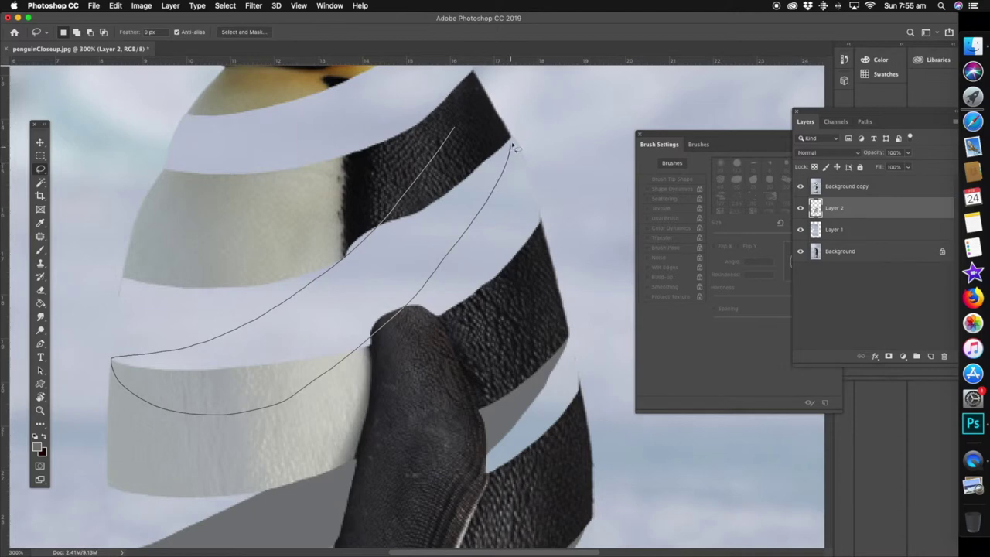
{"action": "left_click_drag", "start_coordinate": [515, 141], "coordinate": [511, 136]}
{"action": "left_click", "coordinate": [41, 302]}
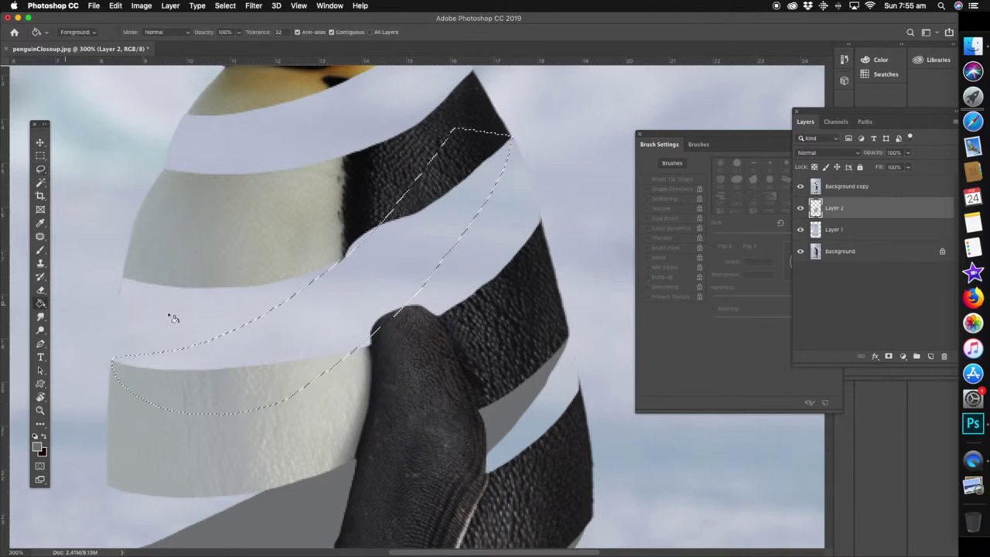
{"action": "left_click", "coordinate": [312, 320]}
Fill the top band face, slanting from below the beak down-left, grey and deselect
{"action": "left_click_drag", "start_coordinate": [287, 204], "coordinate": [254, 353]}
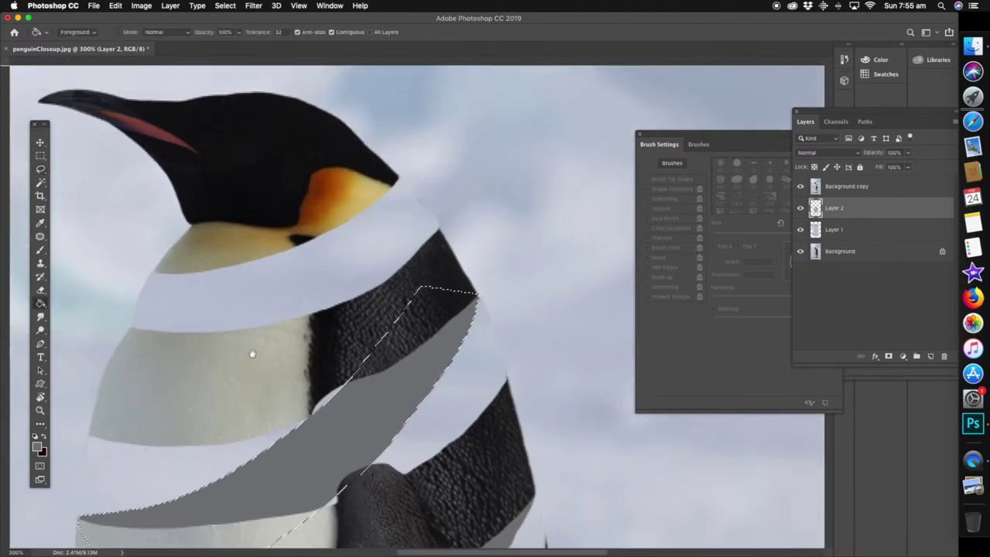
{"action": "left_click", "coordinate": [40, 169]}
{"action": "left_click", "coordinate": [404, 184]}
{"action": "mouse_move", "coordinate": [396, 185]}
{"action": "left_mouse_down"}
{"action": "mouse_move", "coordinate": [177, 393]}
{"action": "mouse_move", "coordinate": [116, 410]}
{"action": "left_mouse_up"}
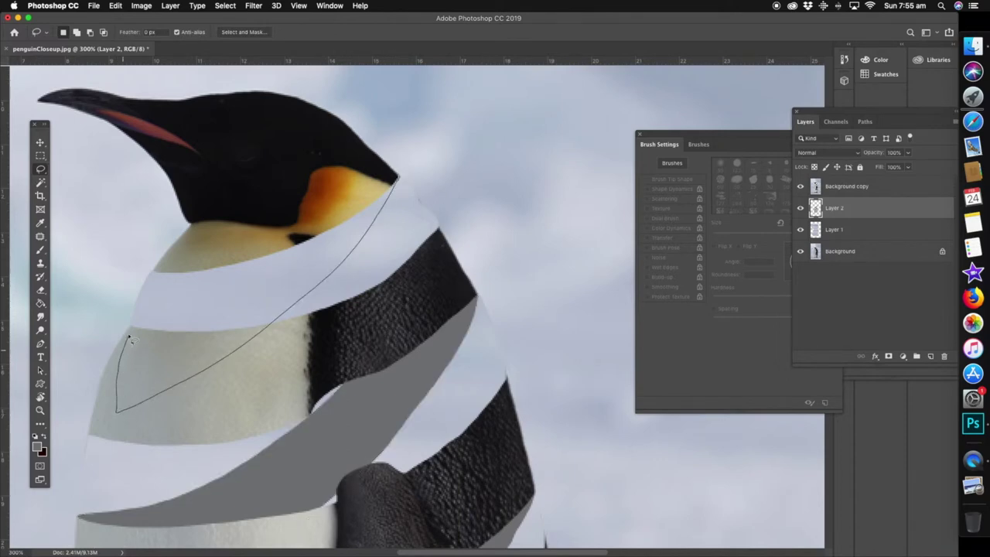
{"action": "mouse_move", "coordinate": [131, 331]}
{"action": "left_mouse_down"}
{"action": "mouse_move", "coordinate": [217, 281]}
{"action": "mouse_move", "coordinate": [320, 177]}
{"action": "mouse_move", "coordinate": [350, 164]}
{"action": "left_mouse_up"}
{"action": "key", "text": "g"}
{"action": "left_click", "coordinate": [205, 301]}
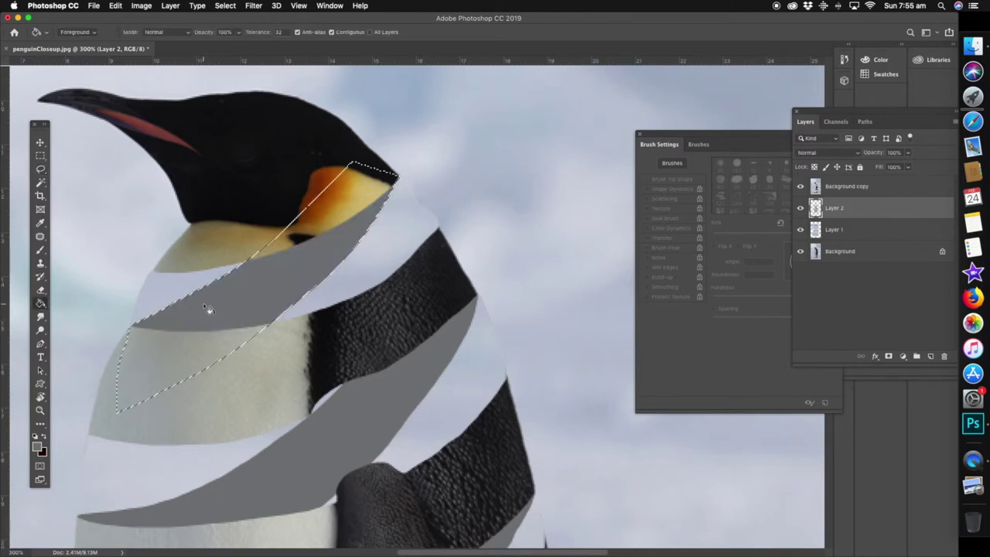
{"action": "left_click", "coordinate": [40, 171]}
{"action": "key", "text": "ctrl+d"}
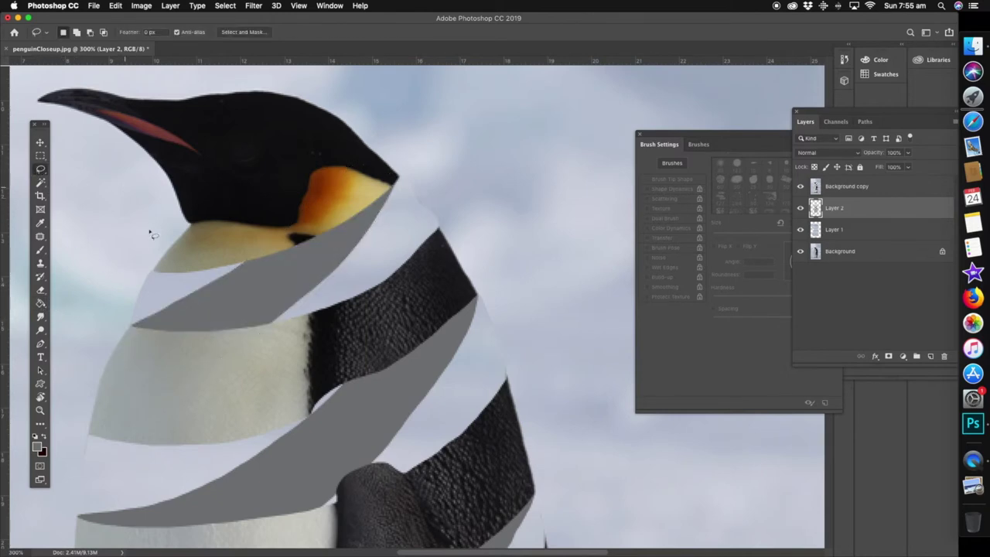
Zoom in on the penguin's head and upper body to inspect the grey fills
{"action": "key", "text": "z"}
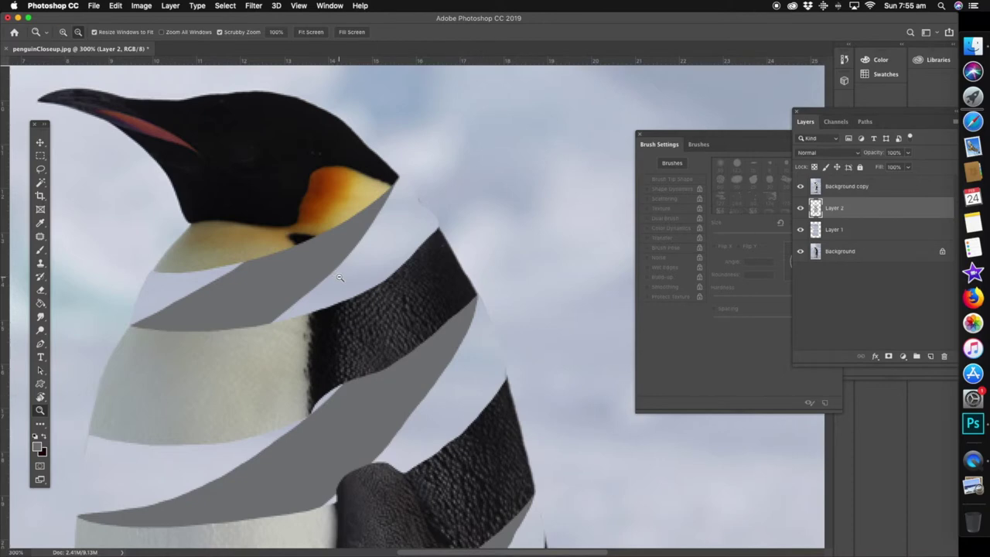
{"action": "left_click", "coordinate": [325, 319], "text": "alt"}
{"action": "left_click", "coordinate": [302, 429], "text": "alt"}
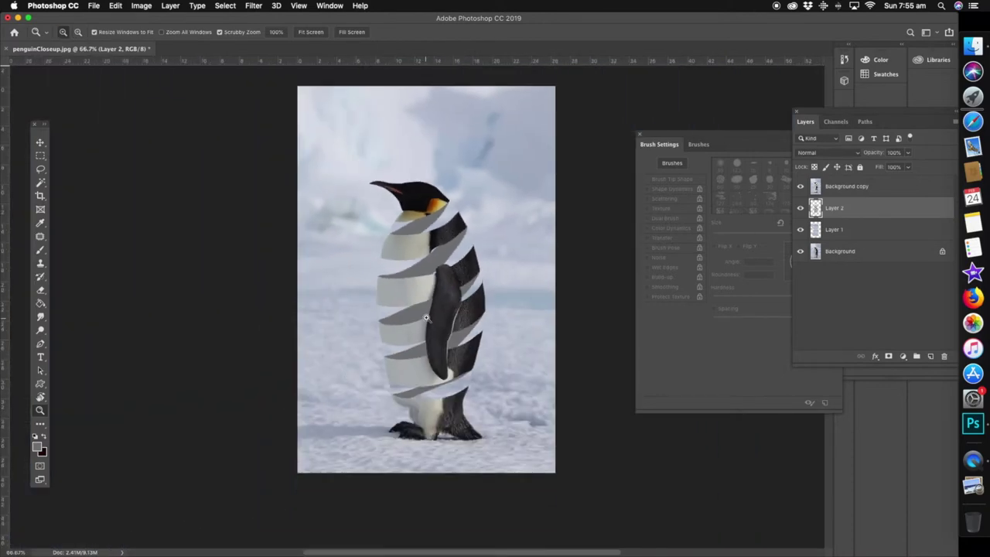
{"action": "left_click", "coordinate": [426, 318]}
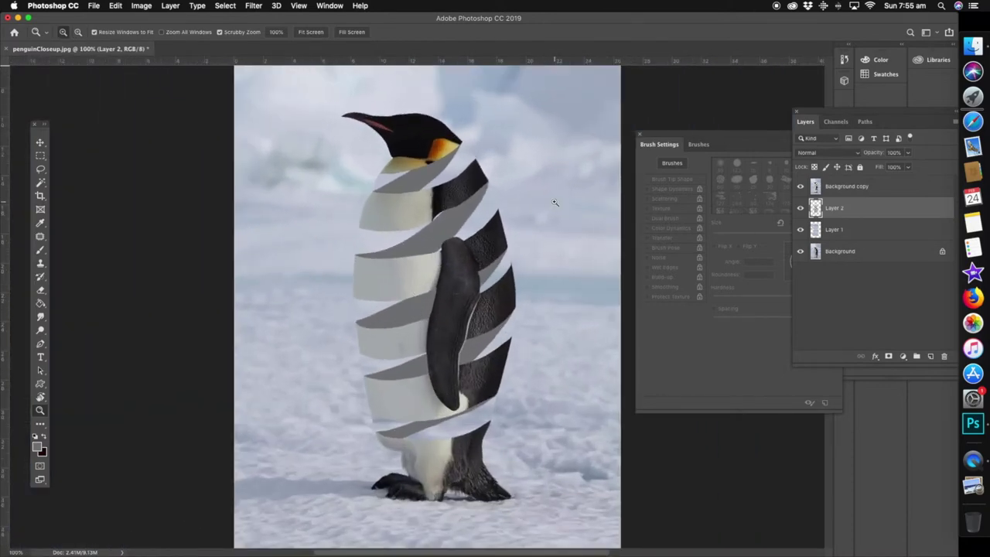
{"action": "left_click", "coordinate": [454, 151]}
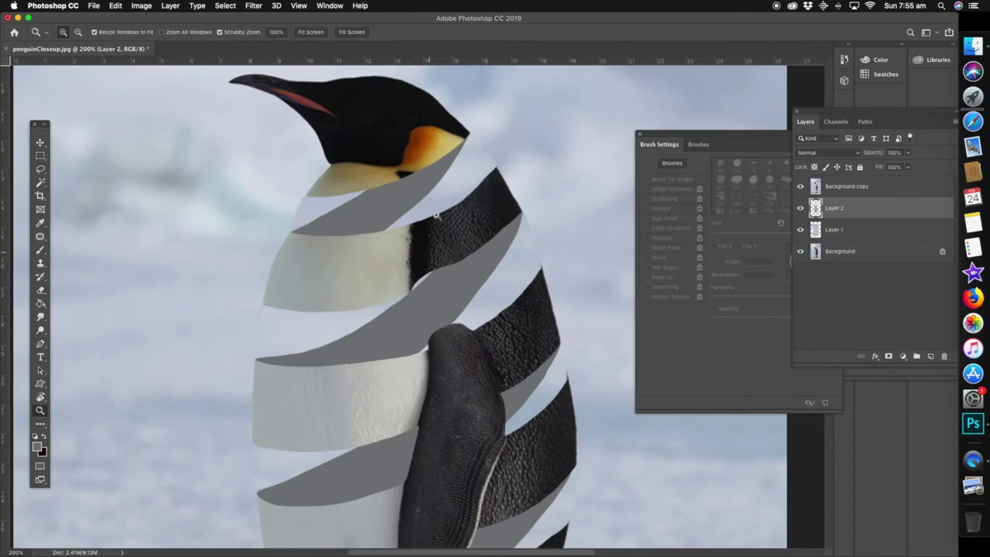
{"action": "left_click", "coordinate": [505, 139]}
{"action": "left_click_drag", "start_coordinate": [497, 159], "coordinate": [440, 132]}
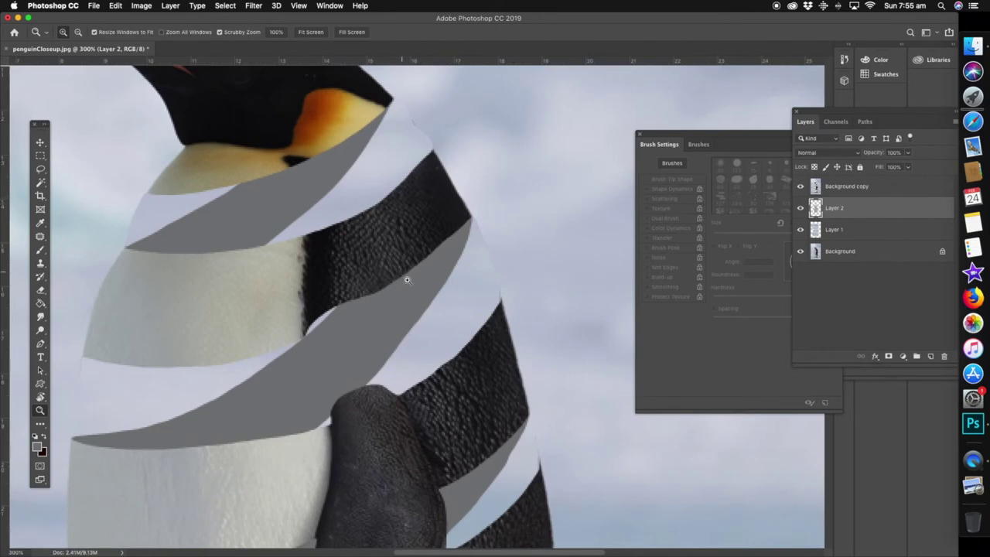
Zoom back out to the whole penguin and show rulers with Ctrl+R
{"action": "left_click", "coordinate": [408, 280], "text": "alt"}
{"action": "left_click", "coordinate": [408, 280], "text": "alt"}
{"action": "left_click_drag", "start_coordinate": [407, 321], "coordinate": [373, 304]}
{"action": "key", "text": "ctrl+r"}
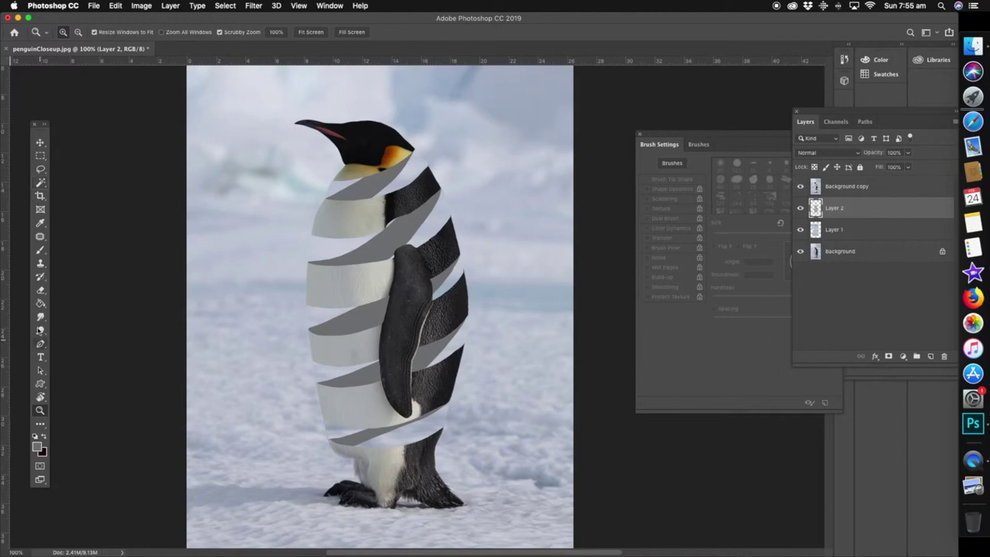
{"action": "left_click", "coordinate": [40, 316]}
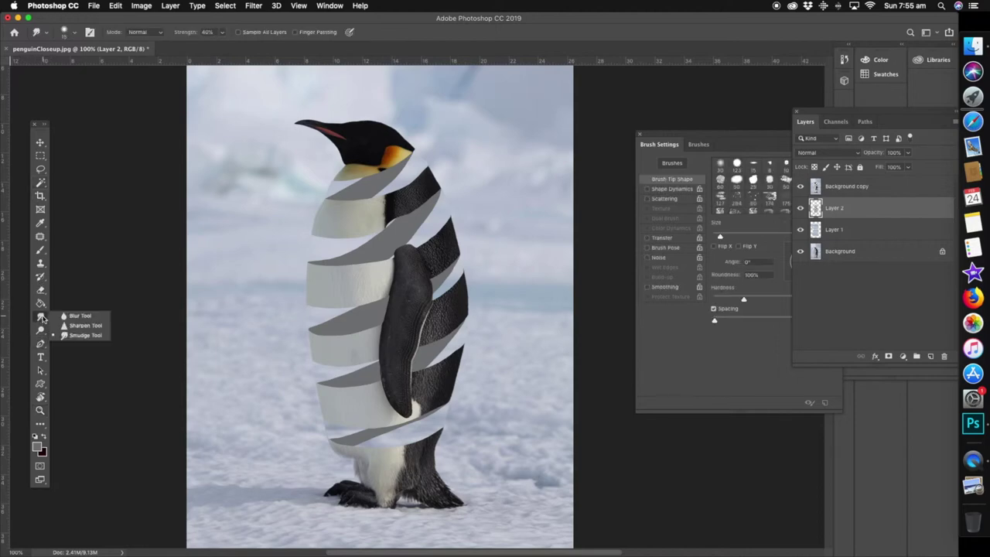
Darken the centre of the white chest bands with two Burn Tool strokes
{"action": "left_click", "coordinate": [41, 333]}
{"action": "right_click", "coordinate": [41, 334]}
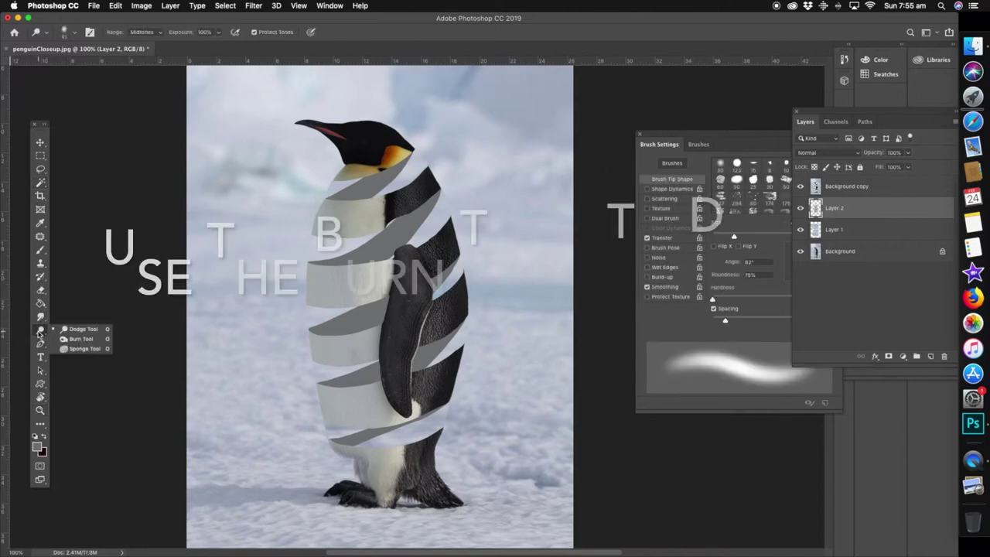
{"action": "left_click", "coordinate": [103, 340]}
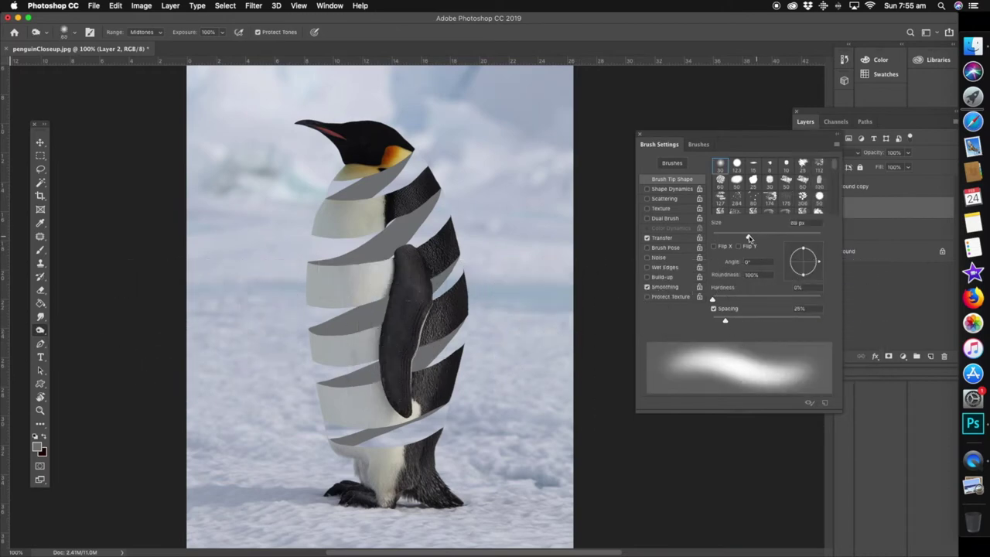
{"action": "mouse_move", "coordinate": [377, 158]}
{"action": "left_mouse_down"}
{"action": "mouse_move", "coordinate": [387, 340]}
{"action": "mouse_move", "coordinate": [372, 237]}
{"action": "left_mouse_up"}
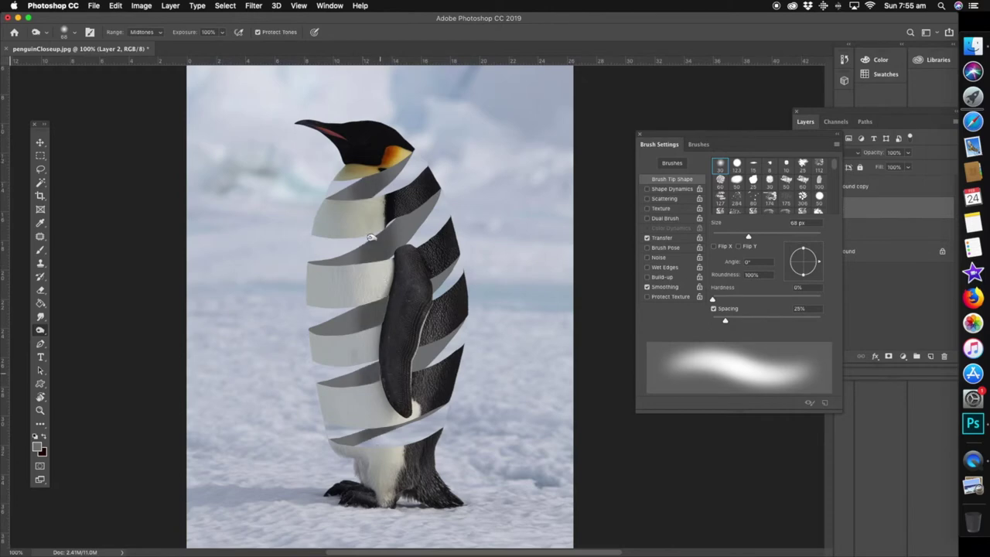
{"action": "mouse_move", "coordinate": [394, 169]}
{"action": "left_mouse_down"}
{"action": "mouse_move", "coordinate": [430, 356]}
{"action": "mouse_move", "coordinate": [343, 182]}
{"action": "mouse_move", "coordinate": [377, 433]}
{"action": "mouse_move", "coordinate": [353, 196]}
{"action": "left_mouse_up"}
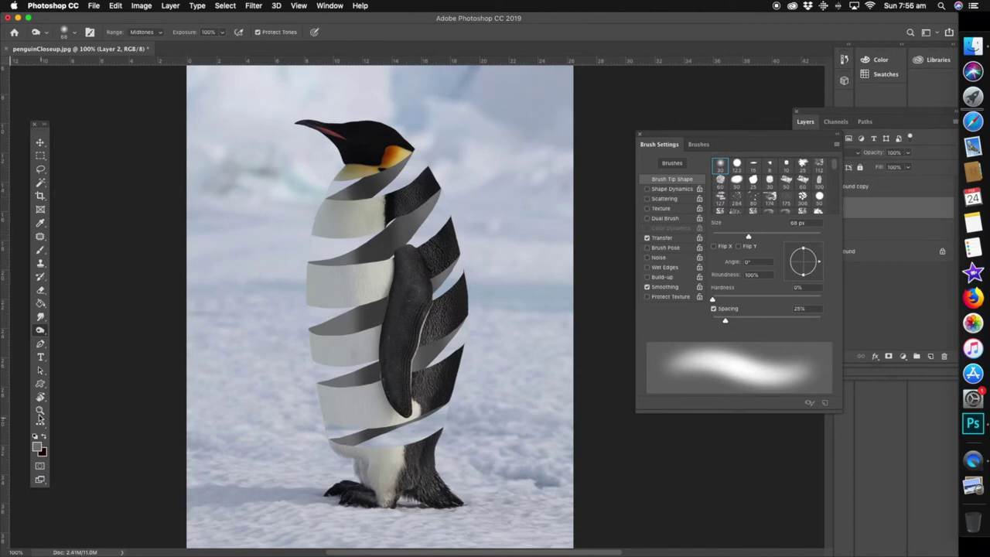
{"action": "key", "text": "z"}
{"action": "left_click", "coordinate": [380, 169]}
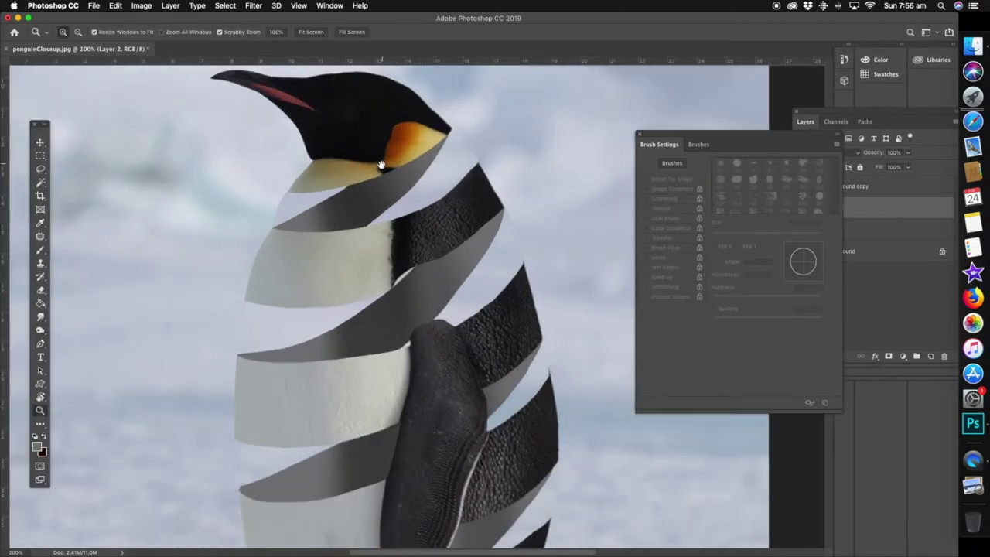
Lasso the inner band face beside the orange neck patch and fill it dark grey
{"action": "left_click", "coordinate": [41, 222]}
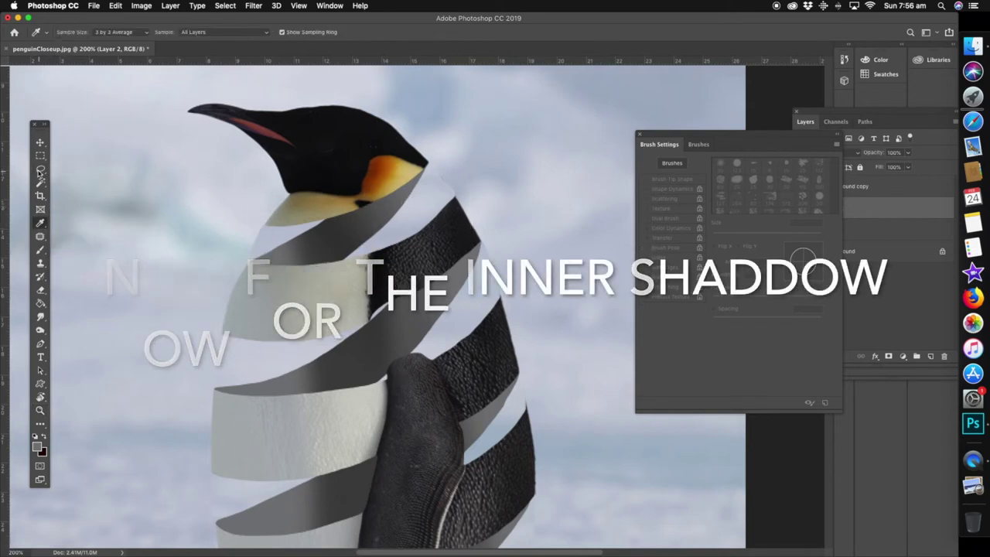
{"action": "key", "text": "l"}
{"action": "left_click", "coordinate": [864, 208]}
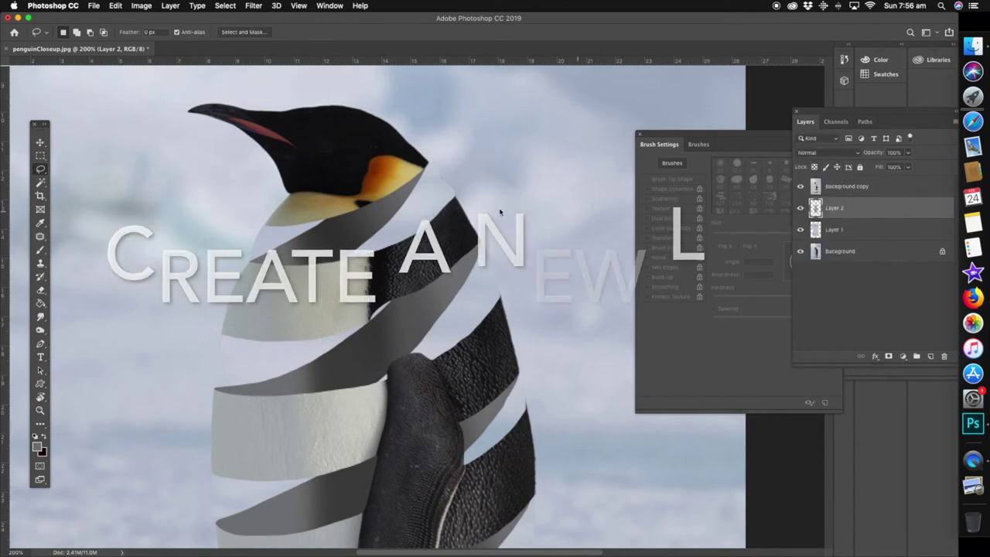
{"action": "mouse_move", "coordinate": [357, 207]}
{"action": "left_mouse_down"}
{"action": "mouse_move", "coordinate": [421, 236]}
{"action": "mouse_move", "coordinate": [318, 154]}
{"action": "left_mouse_up"}
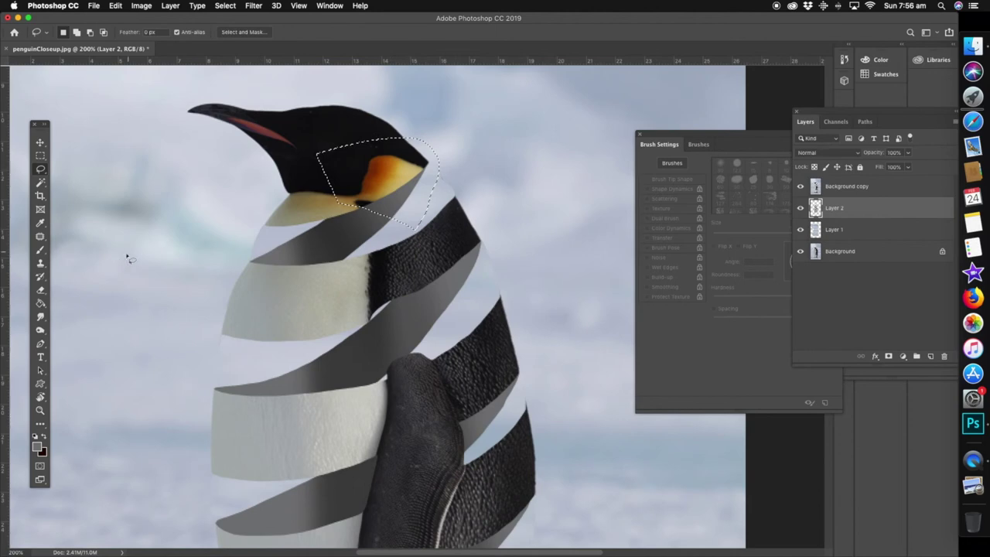
{"action": "left_click_drag", "start_coordinate": [40, 303], "coordinate": [91, 312]}
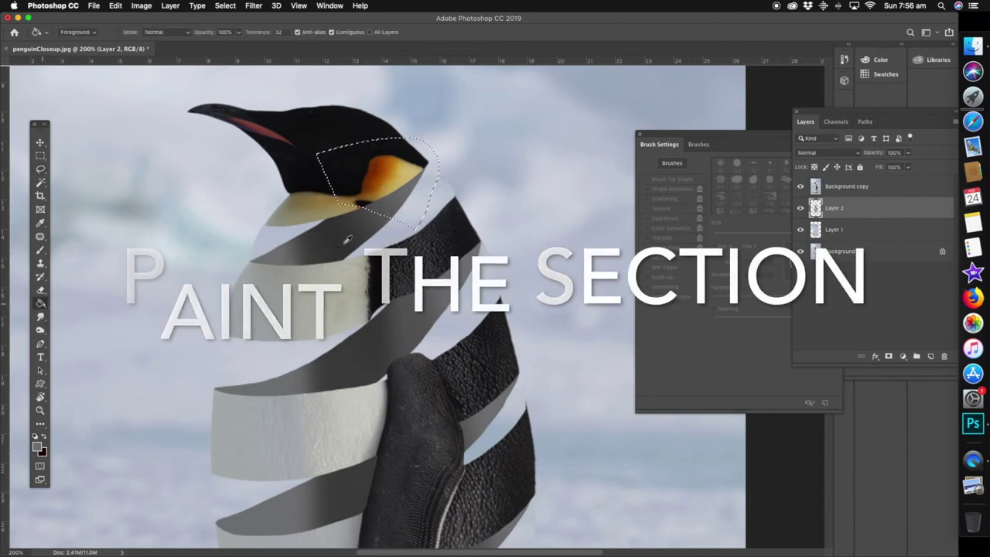
{"action": "left_click", "coordinate": [36, 446]}
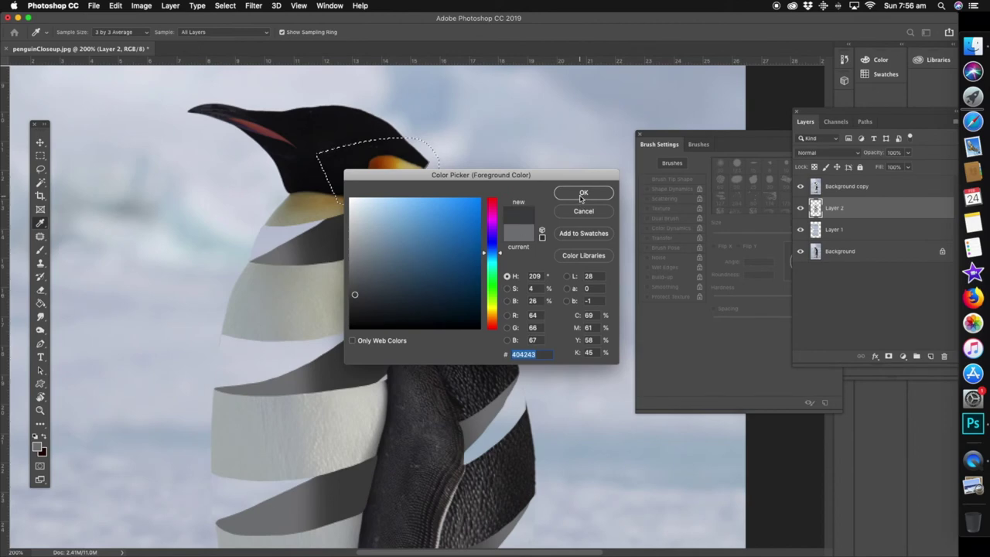
{"action": "left_click", "coordinate": [583, 193]}
{"action": "left_click", "coordinate": [384, 209]}
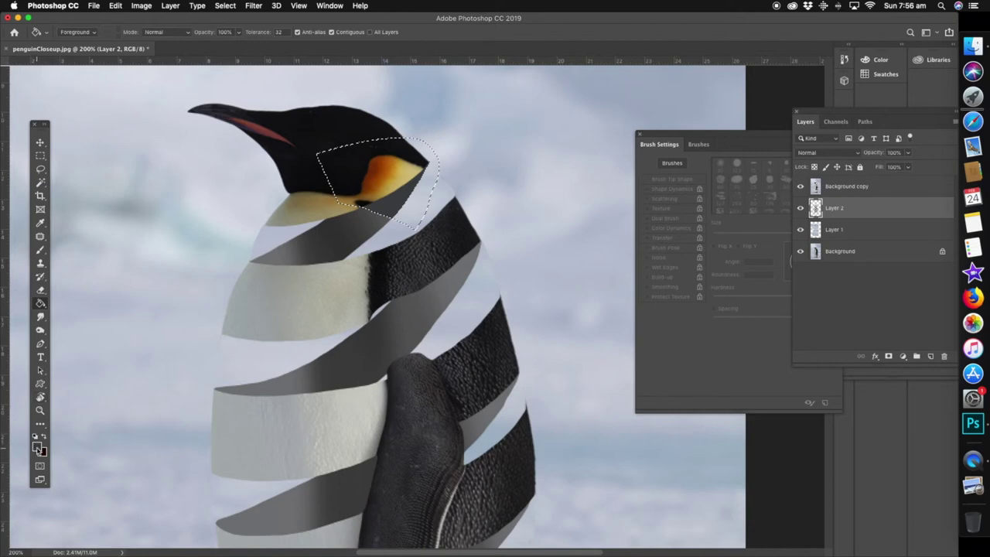
Refill the area below the orange patch with a darker shadow grey, then deselect
{"action": "left_click", "coordinate": [37, 447]}
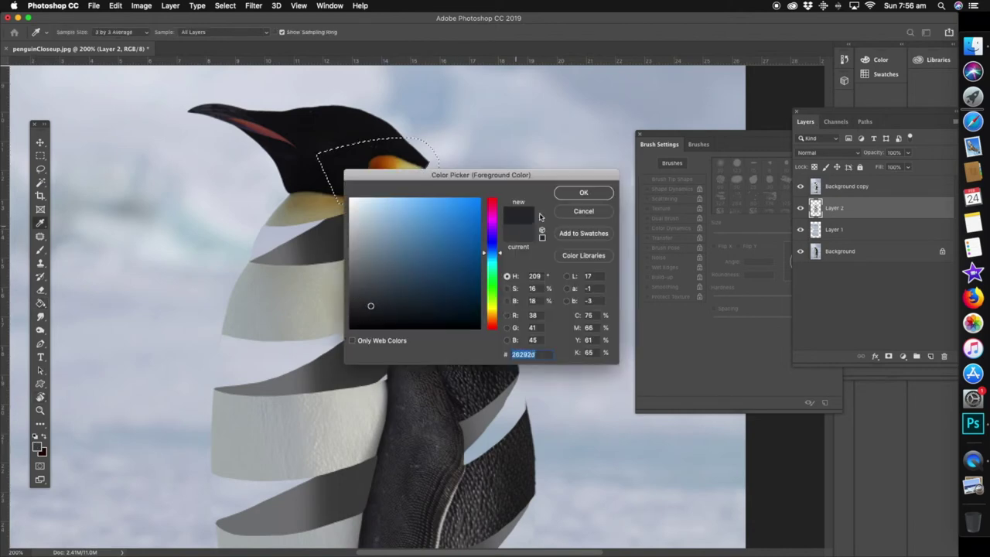
{"action": "left_click", "coordinate": [583, 192]}
{"action": "left_click", "coordinate": [393, 205]}
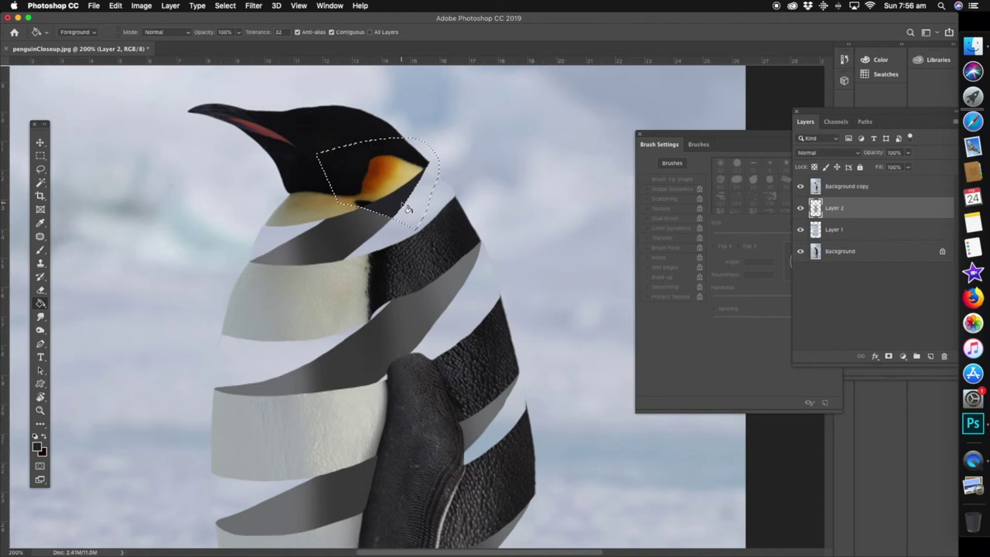
{"action": "left_click", "coordinate": [41, 169]}
{"action": "left_click", "coordinate": [387, 254]}
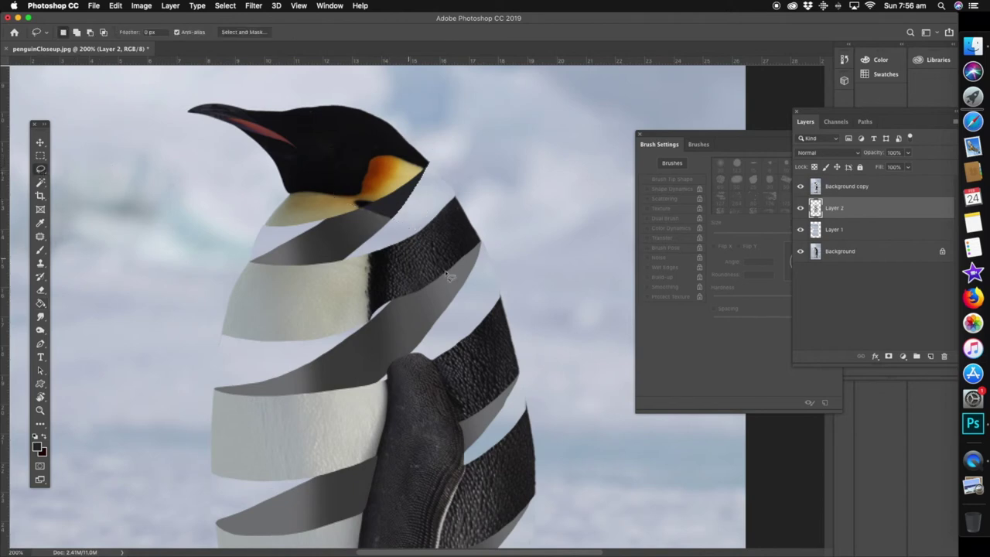
Lasso the inner band face on the right chest and fill it with dark shadow
{"action": "left_click_drag", "start_coordinate": [356, 266], "coordinate": [414, 288]}
{"action": "left_click_drag", "start_coordinate": [439, 327], "coordinate": [370, 255]}
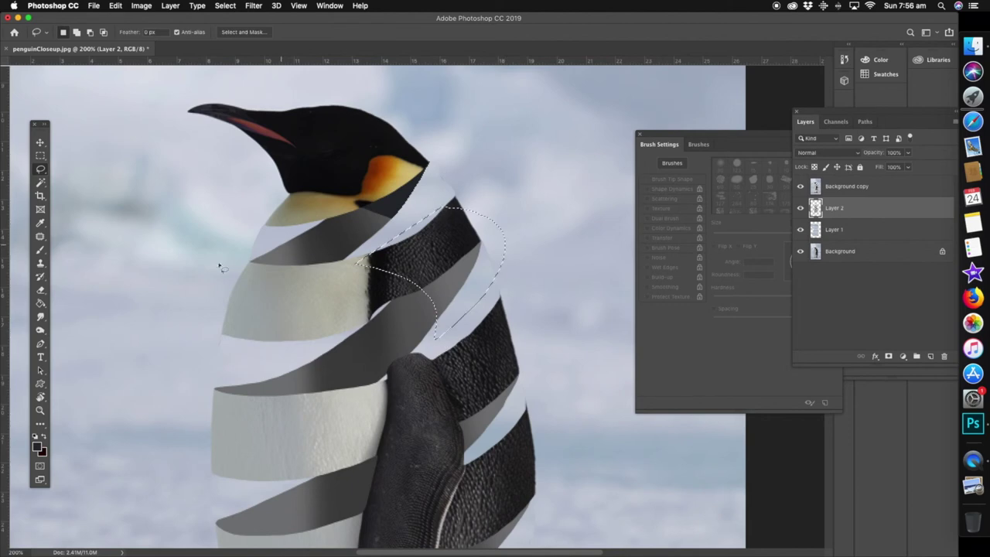
{"action": "left_click", "coordinate": [41, 304]}
{"action": "left_click", "coordinate": [439, 308]}
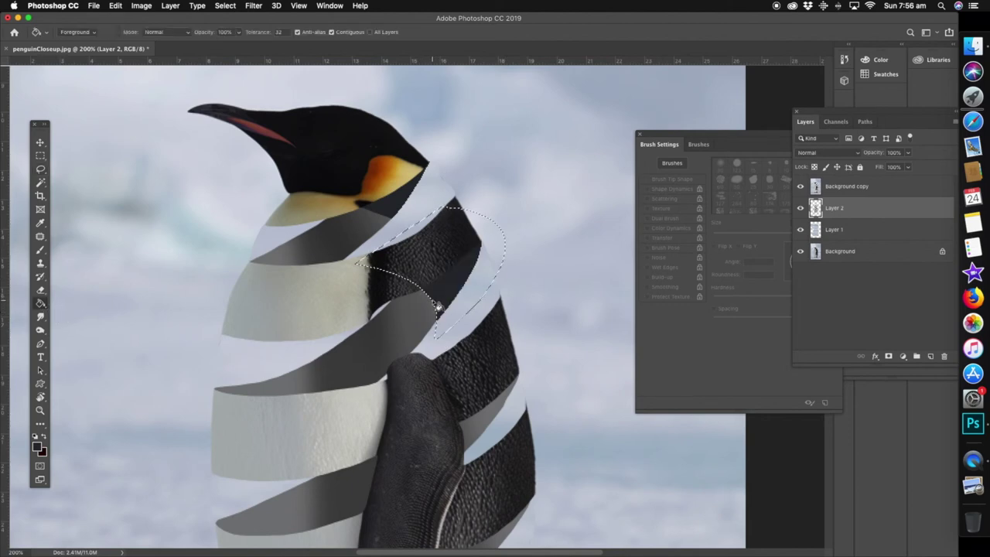
{"action": "left_click", "coordinate": [40, 170]}
{"action": "left_click", "coordinate": [504, 403]}
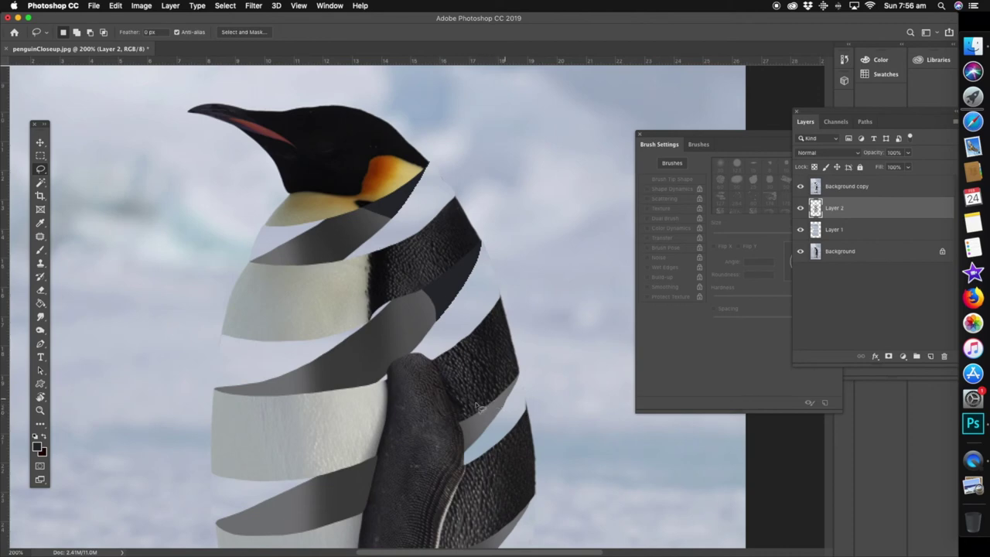
Lasso the inner band face above the flipper and fill it with dark shadow
{"action": "mouse_move", "coordinate": [420, 441]}
{"action": "left_mouse_down"}
{"action": "mouse_move", "coordinate": [456, 438]}
{"action": "mouse_move", "coordinate": [414, 384]}
{"action": "left_mouse_up"}
{"action": "left_click", "coordinate": [41, 303]}
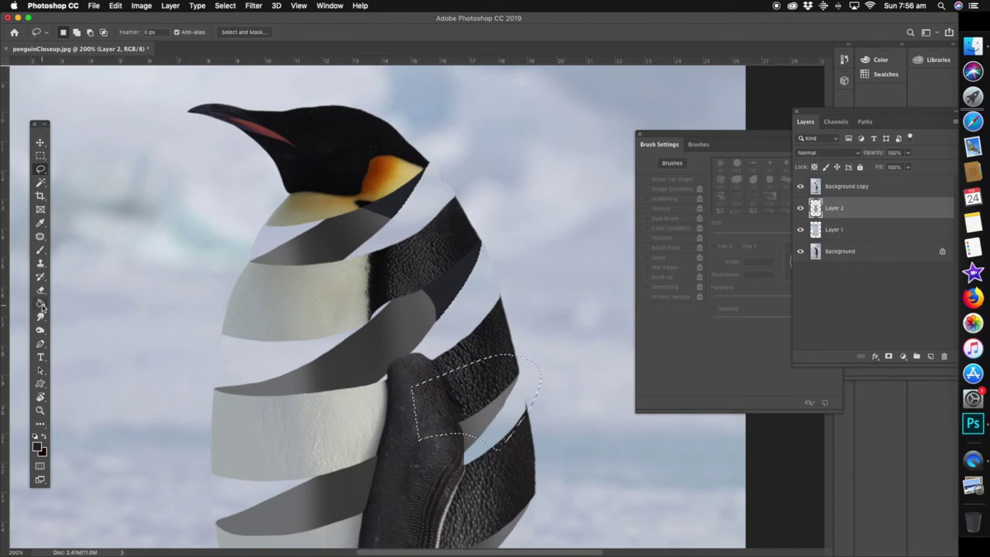
{"action": "left_click", "coordinate": [476, 423]}
{"action": "mouse_move", "coordinate": [439, 462]}
{"action": "left_mouse_down"}
{"action": "mouse_move", "coordinate": [407, 271]}
{"action": "mouse_move", "coordinate": [371, 227]}
{"action": "left_mouse_up"}
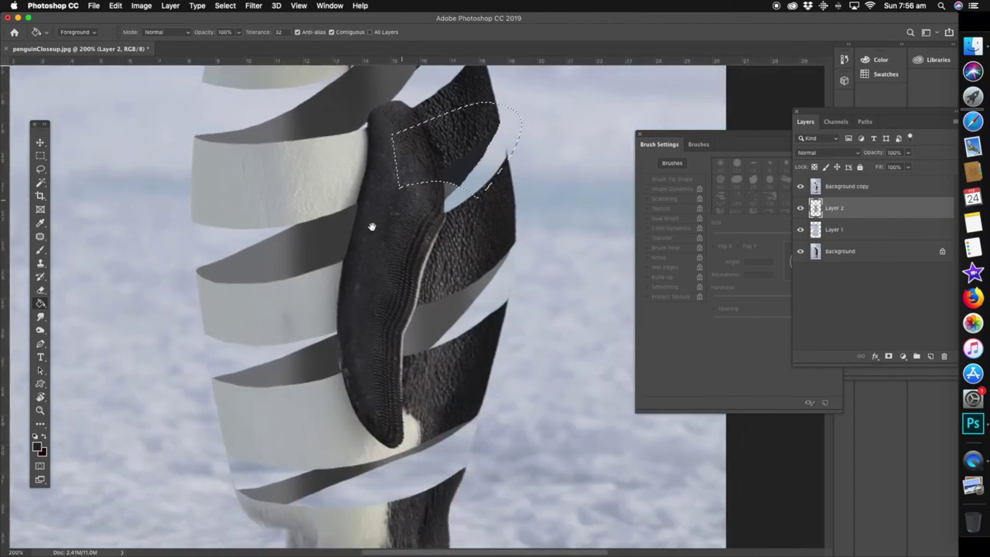
{"action": "left_click", "coordinate": [41, 168]}
Fill the band faces beside the flipper and near its lower end darker, then deselect
{"action": "mouse_move", "coordinate": [422, 263]}
{"action": "left_mouse_down"}
{"action": "mouse_move", "coordinate": [415, 399]}
{"action": "mouse_move", "coordinate": [486, 193]}
{"action": "left_mouse_up"}
{"action": "left_click", "coordinate": [40, 303]}
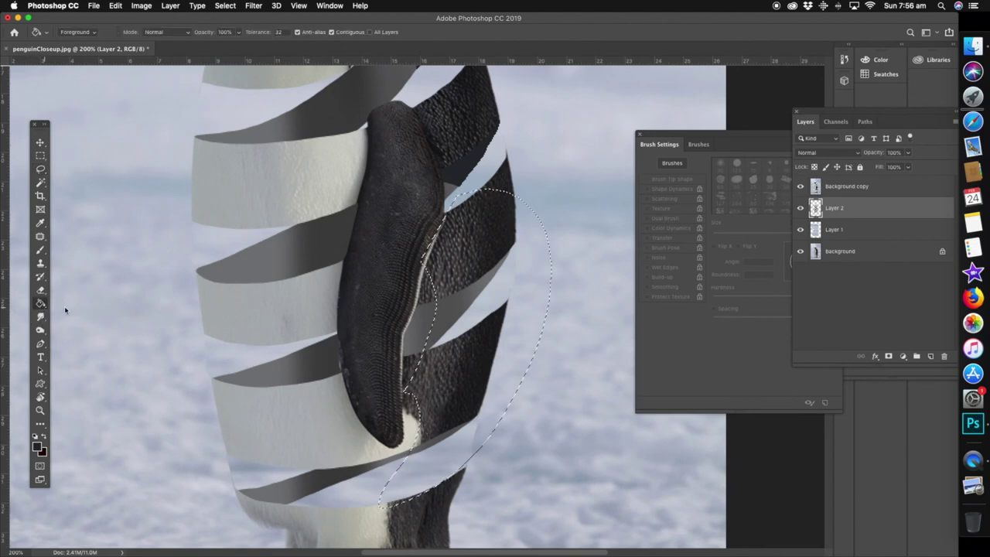
{"action": "left_click", "coordinate": [460, 319]}
{"action": "left_click", "coordinate": [415, 451]}
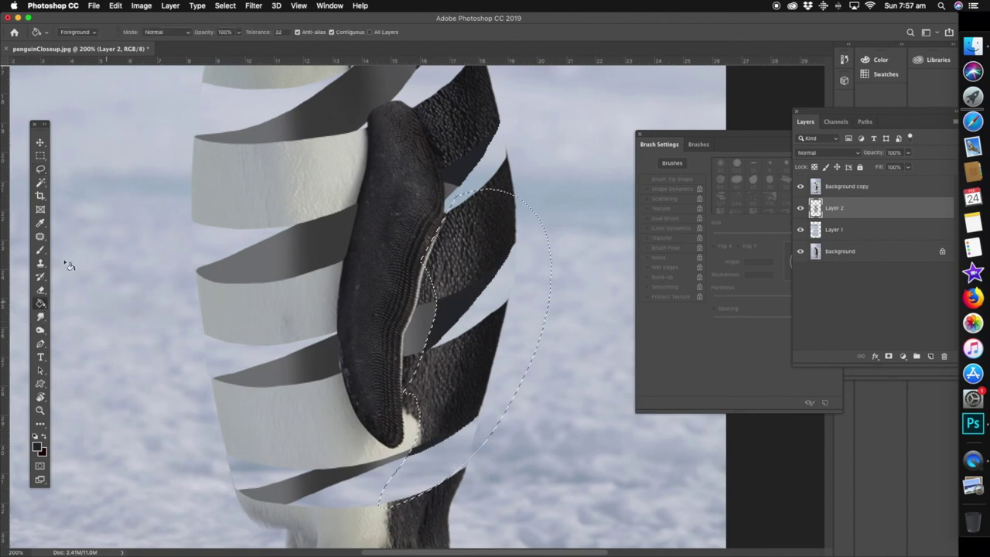
{"action": "left_click", "coordinate": [41, 169]}
{"action": "left_click", "coordinate": [191, 216]}
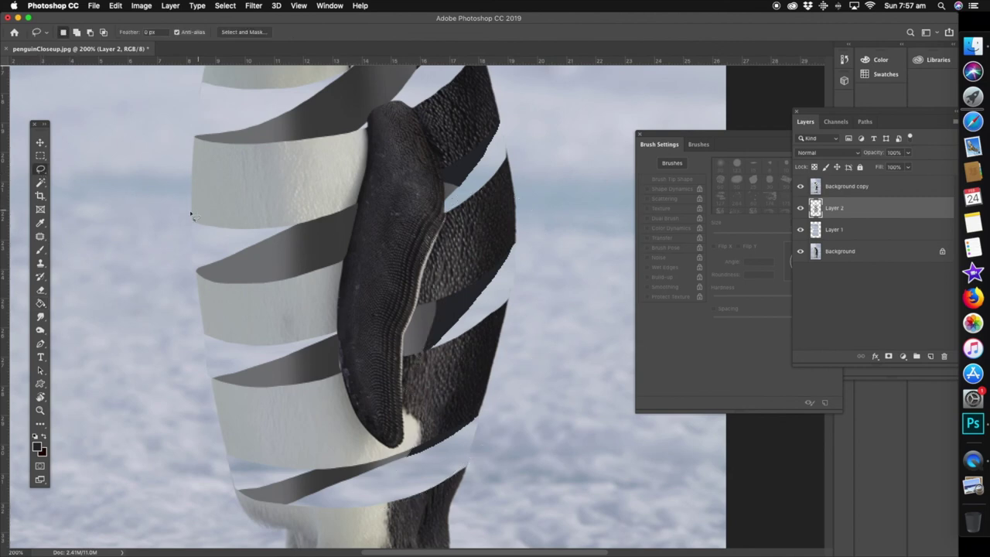
{"action": "left_click", "coordinate": [40, 411]}
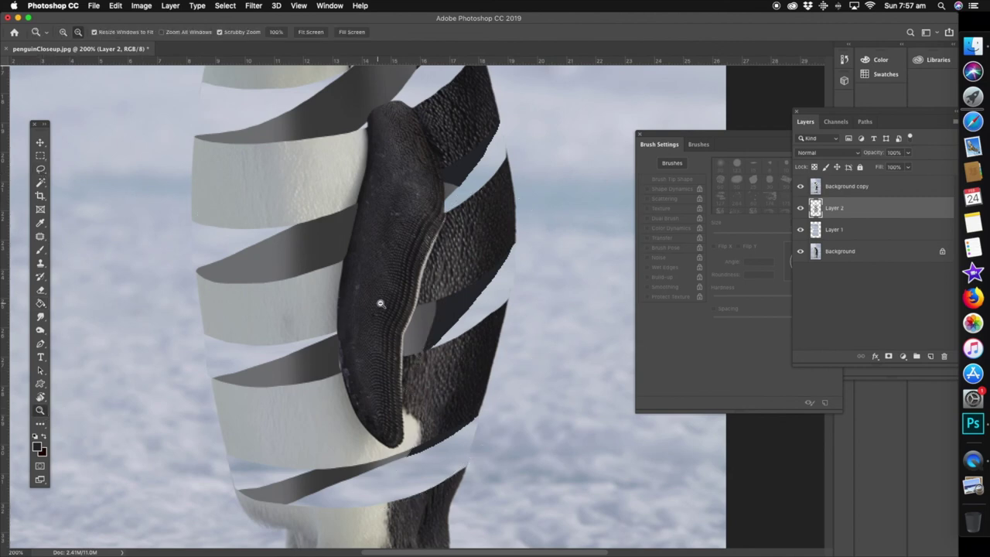
{"action": "left_click", "coordinate": [385, 306], "text": "alt"}
{"action": "left_click", "coordinate": [383, 268]}
{"action": "key", "text": "super+r"}
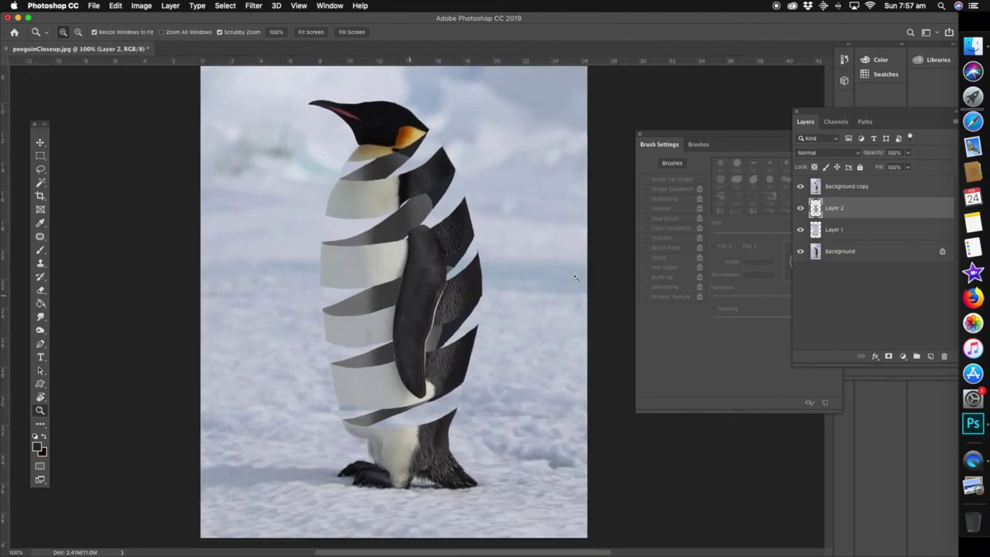